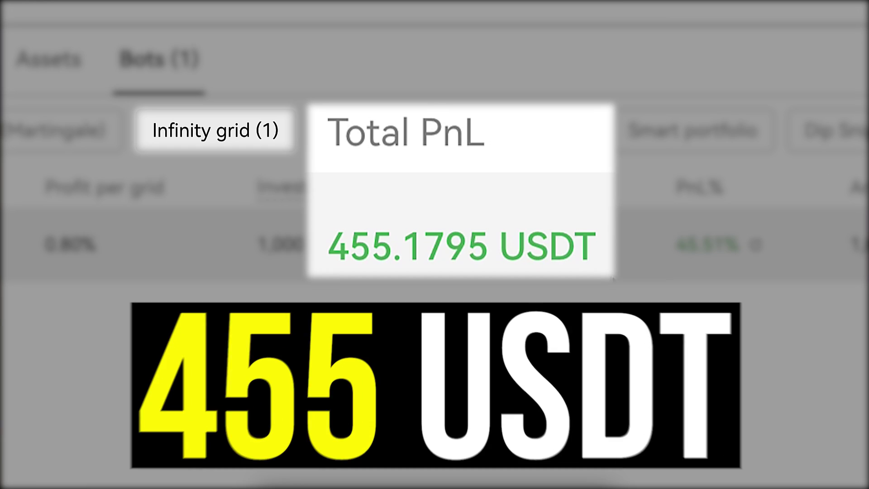
- Highlight the Bots tab's 455.1795 USDT total PnL and the Futures Grid bot's total P&L
left_click_drag(602, 246, 310, 251)
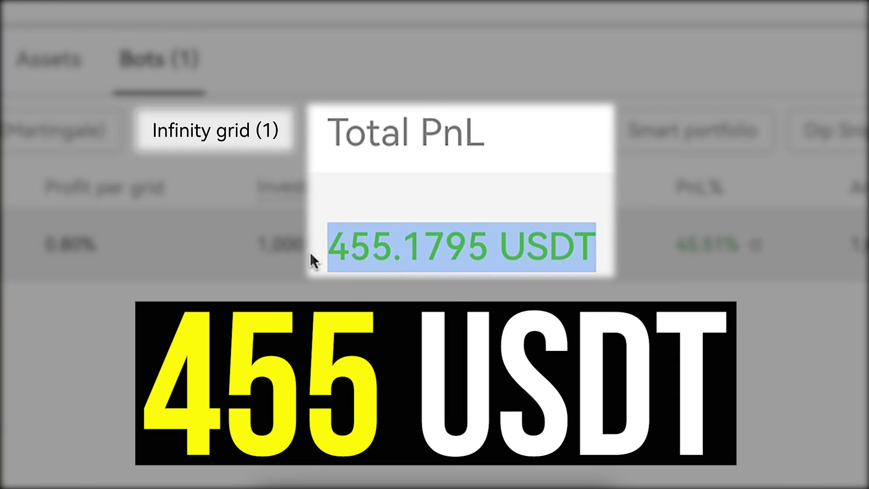
left_click(310, 252)
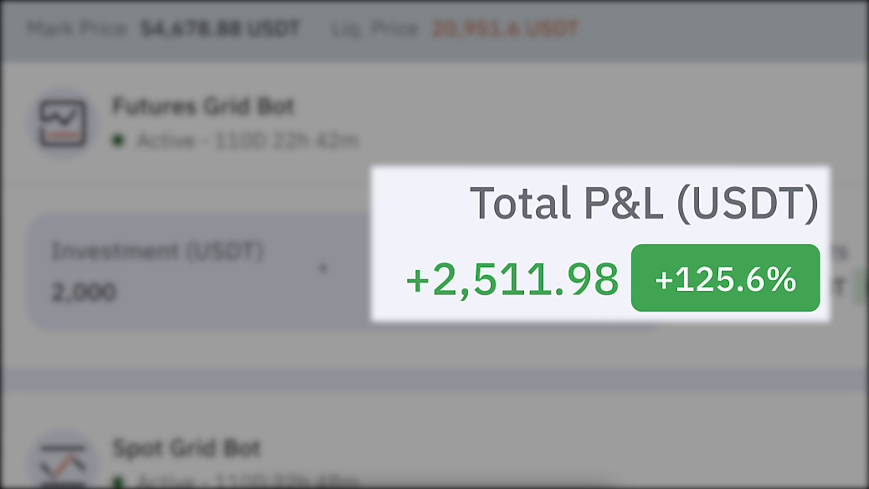
left_click_drag(385, 288, 588, 271)
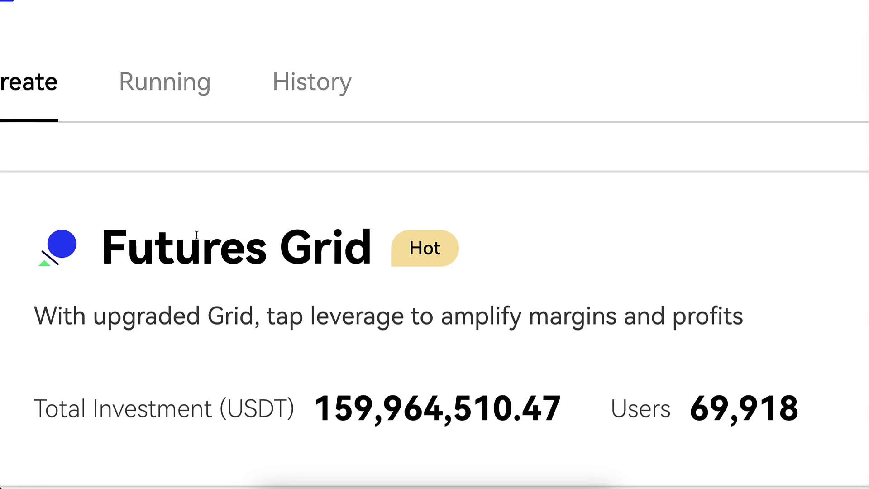
- Scroll down to highlight the +1397 USDT position profit, then bring up the page context menu
scroll(196, 270, "down", 5)
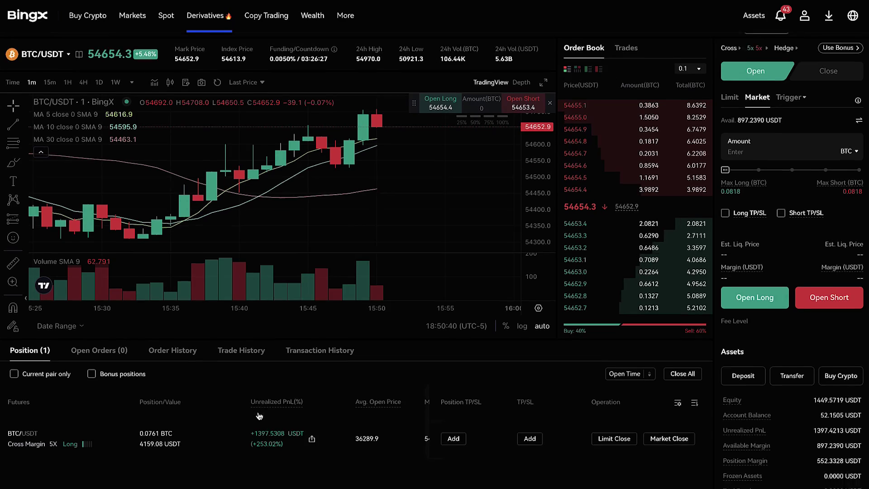
scroll(260, 384, "down", 2)
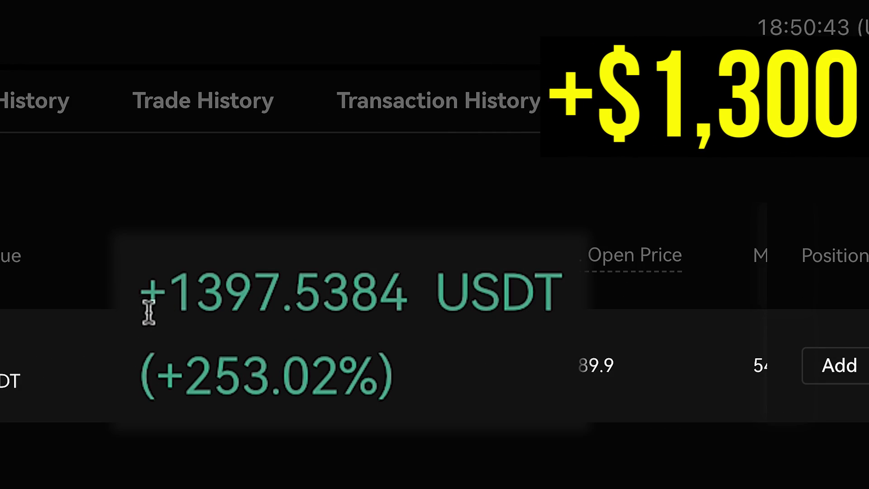
left_click_drag(135, 307, 501, 307)
left_click(534, 317)
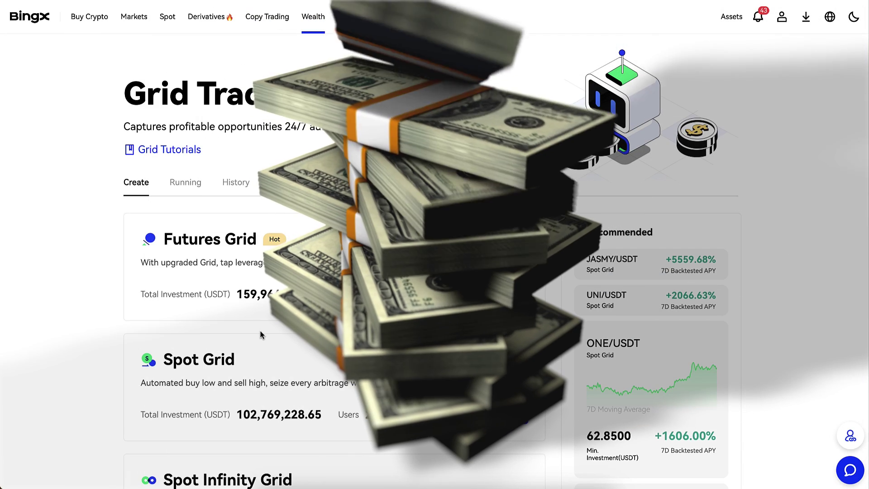
right_click(260, 331)
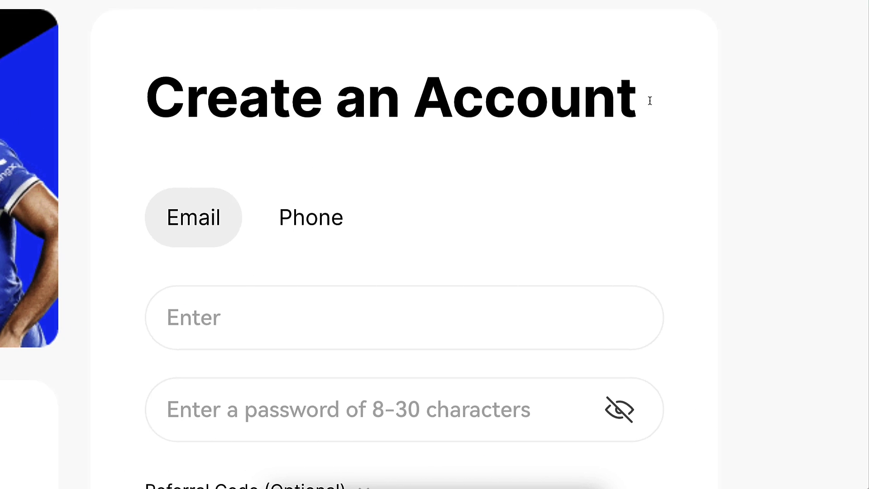
- Switch the Bybit signup form to phone registration and scroll to the Deposit Rewards
left_click(275, 220)
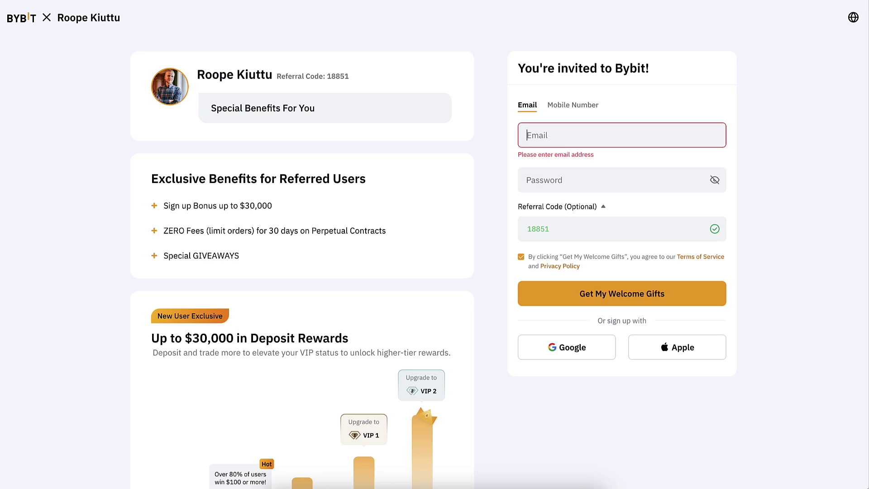
scroll(325, 325, "down", 2)
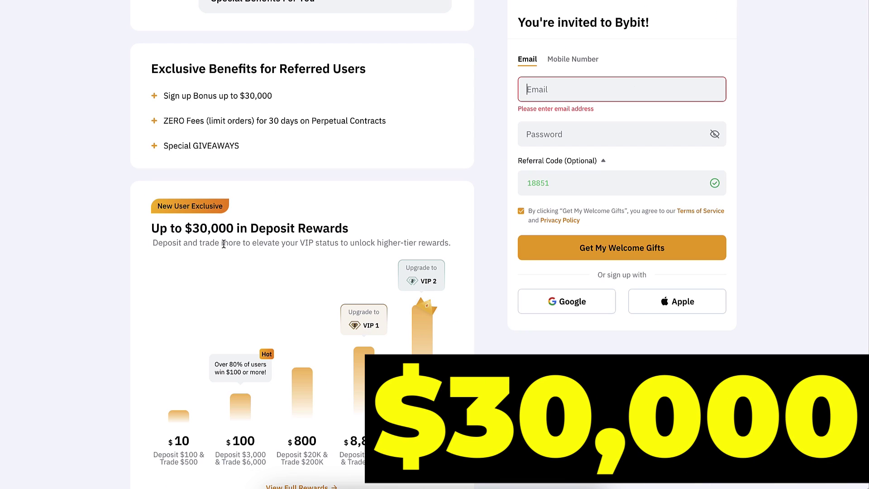
scroll(223, 244, "up", 1)
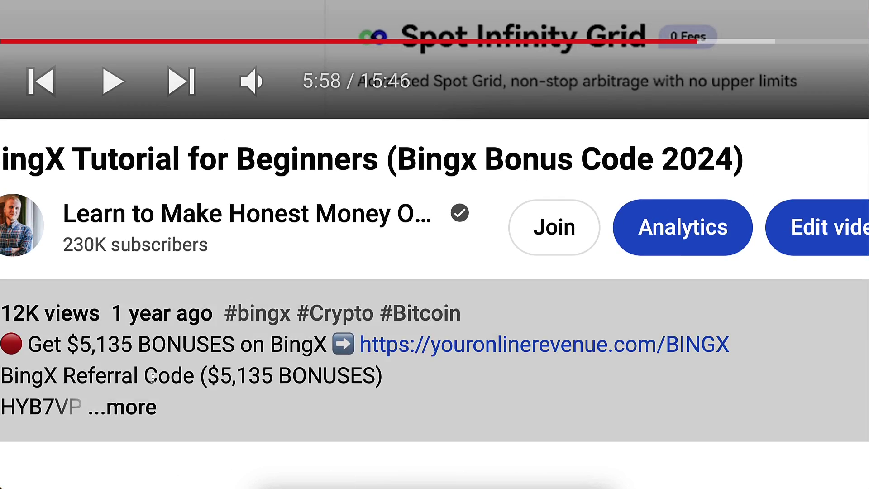
- Expand the video description and scroll down to the Bybit bonus link
left_click(123, 407)
scroll(152, 380, "down", 3)
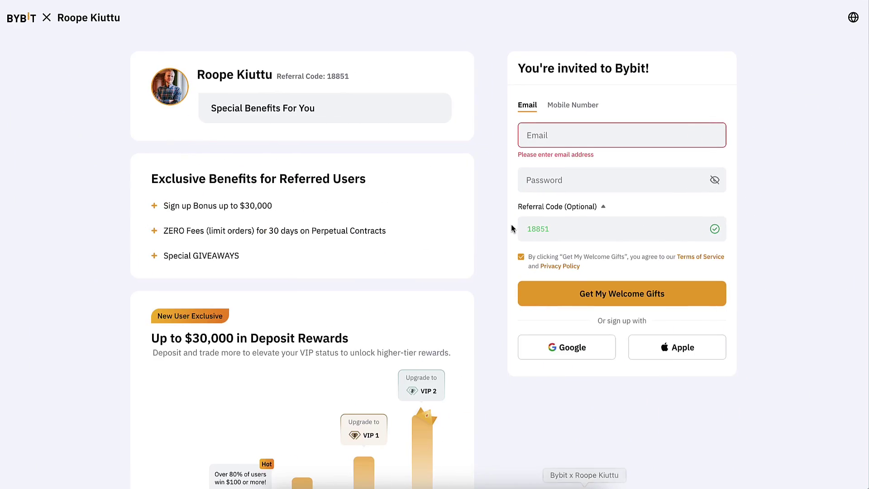
scroll(511, 224, "down", 7)
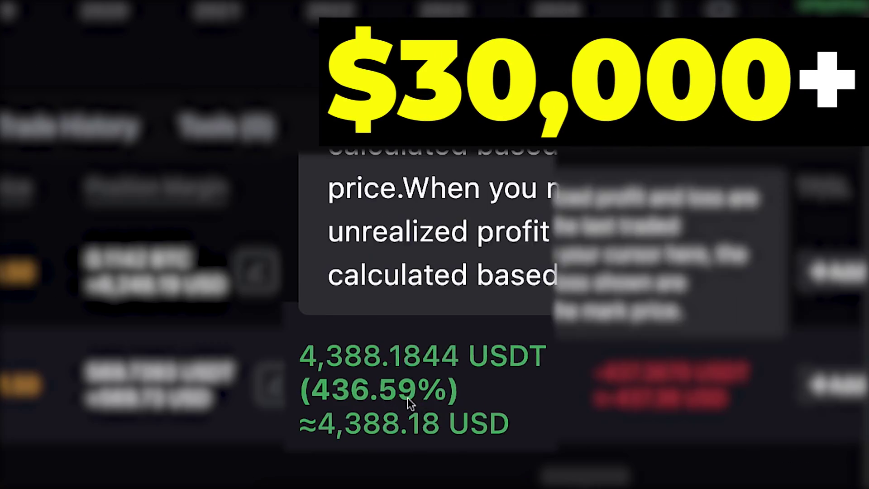
- Look over Bybit's active Futures Grid and Spot Grid bots
mouse_move(551, 321)
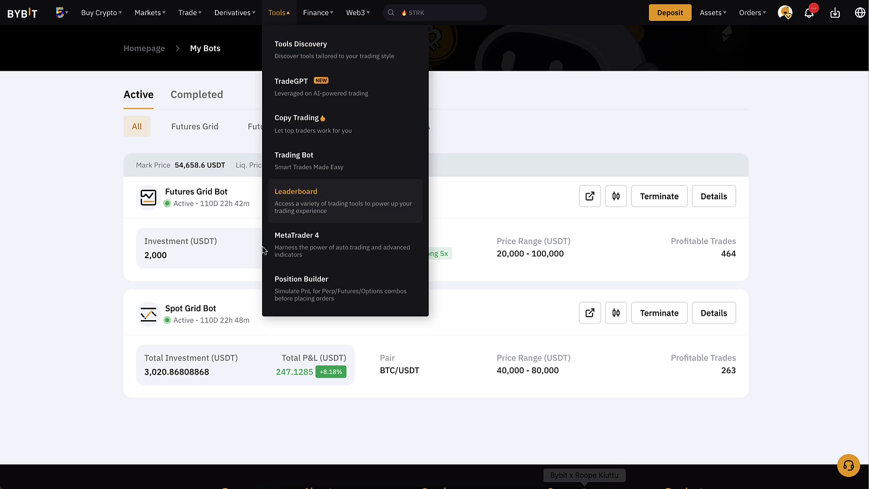
scroll(174, 268, "down", 1)
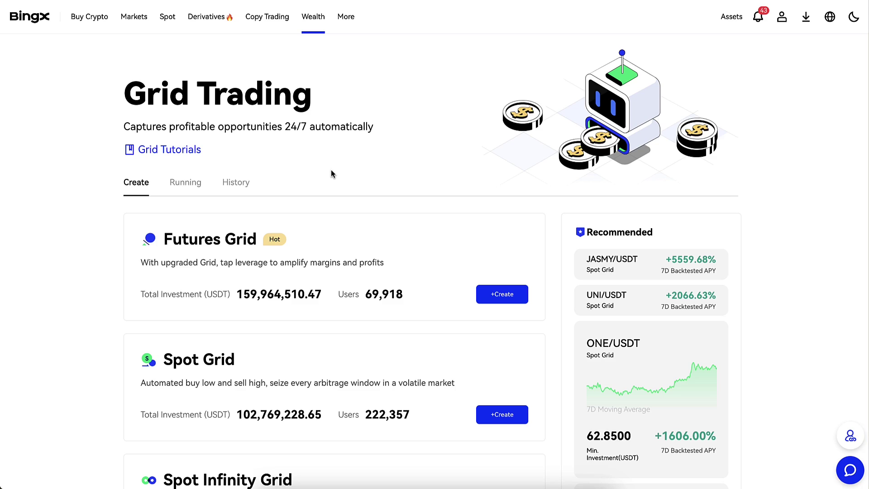
- Scroll the Grid Trading page down to Spot Infinity Grid and back
scroll(331, 173, "down", 3)
scroll(333, 136, "down", 3)
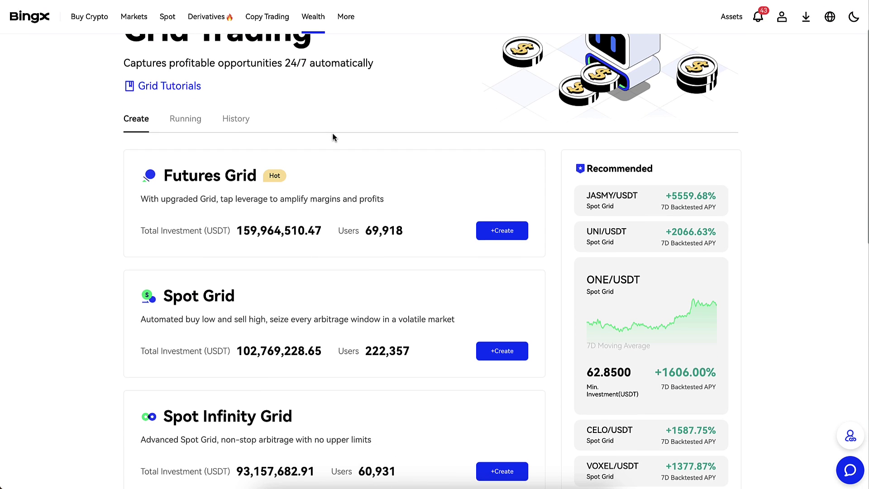
scroll(333, 135, "down", 5)
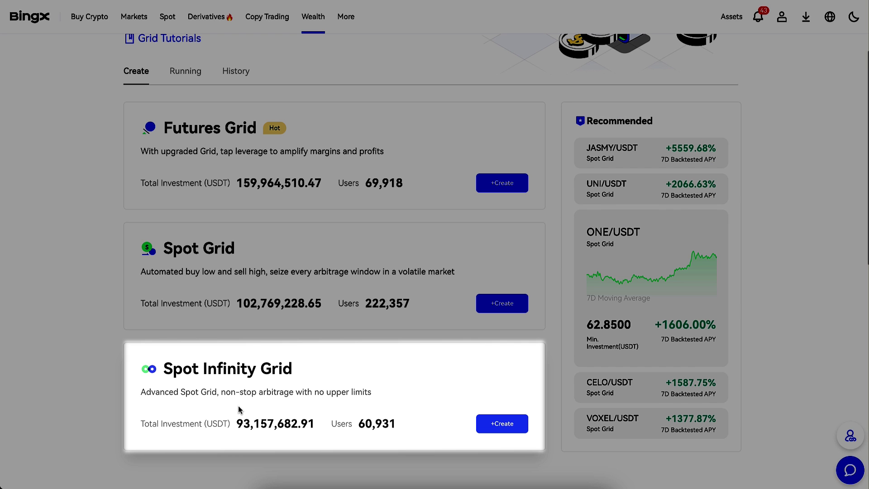
scroll(238, 409, "up", 3)
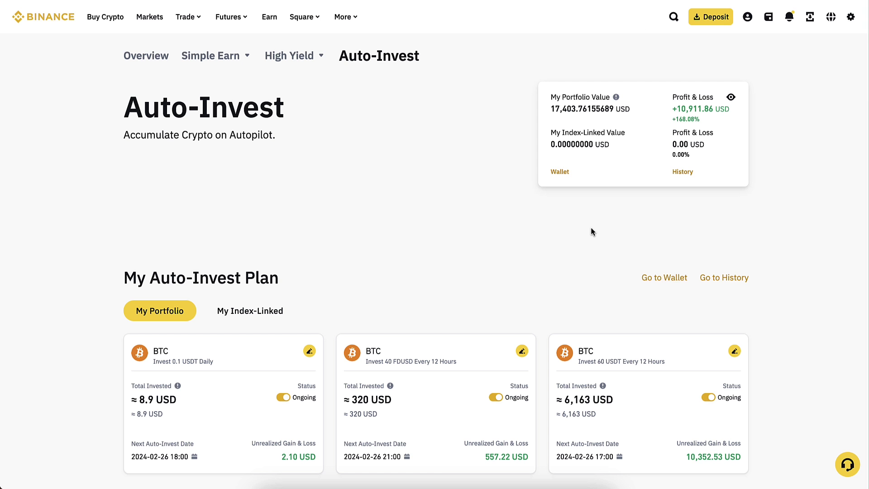
scroll(591, 227, "down", 5)
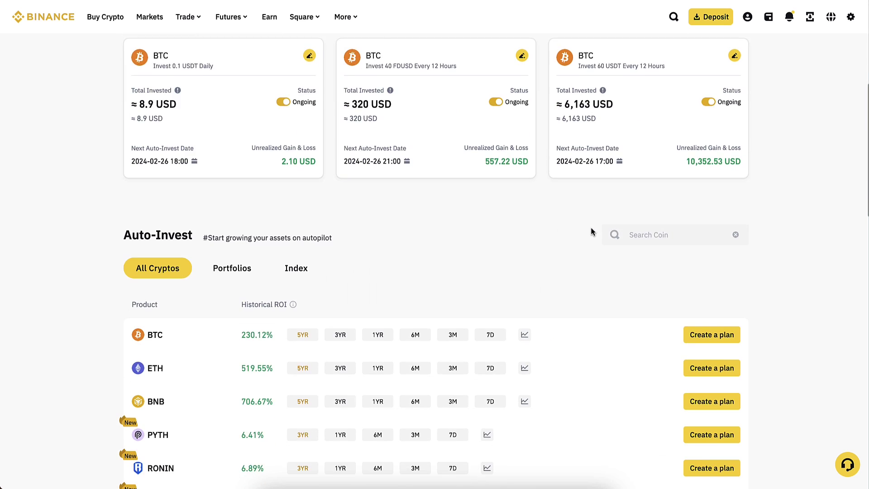
- Scroll up through Binance's ongoing BTC Auto-Invest plans
scroll(658, 183, "up", 2)
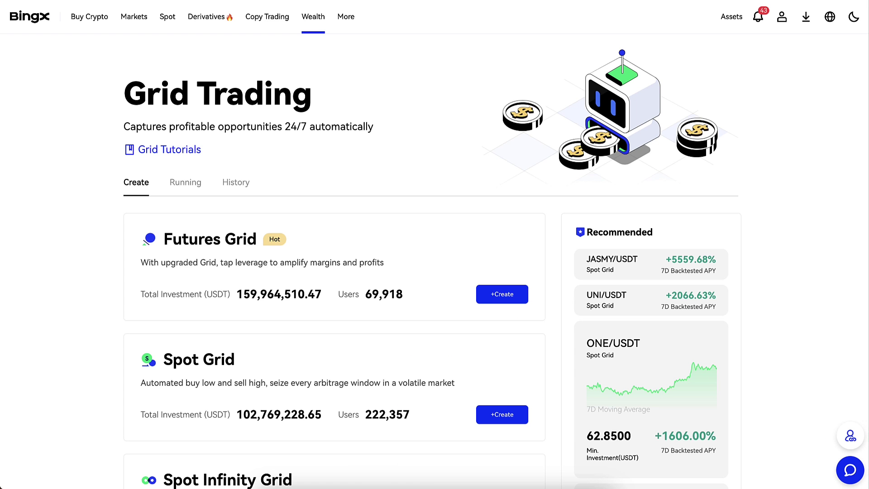
- Scroll down to Spot Infinity Grid and start creating one with +Create
scroll(366, 93, "down", 1)
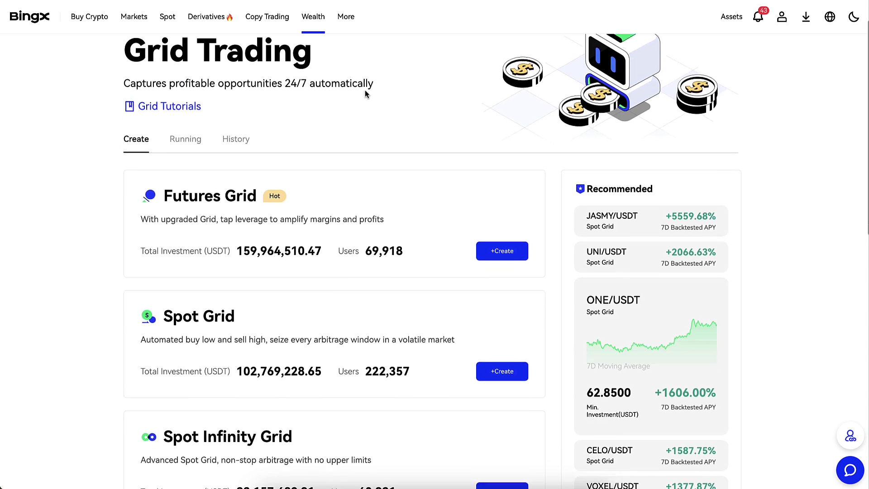
scroll(365, 90, "down", 3)
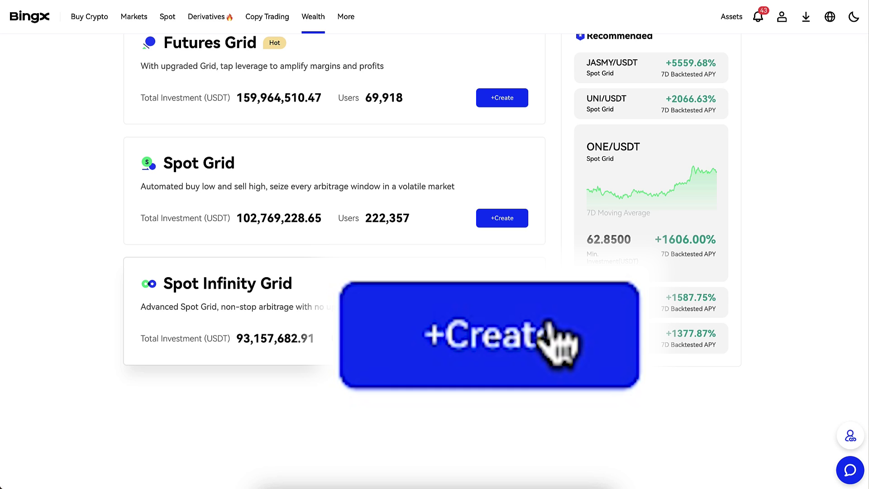
left_click(512, 338)
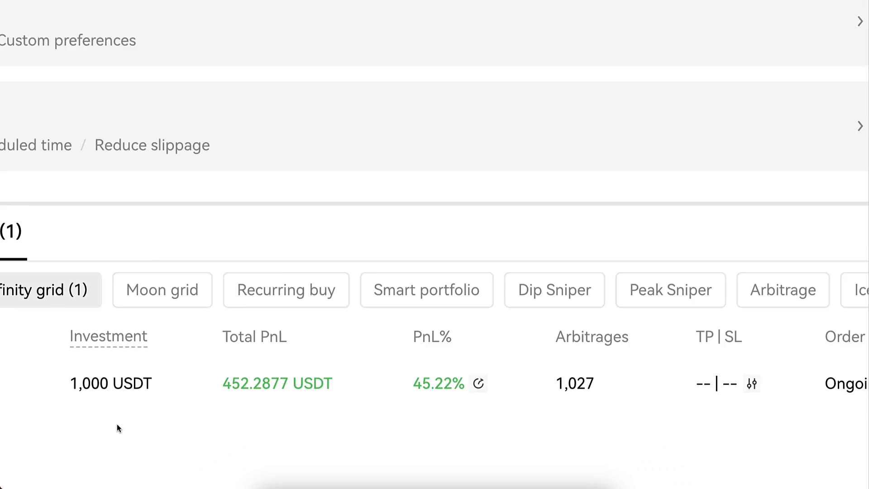
scroll(146, 400, "down", 1)
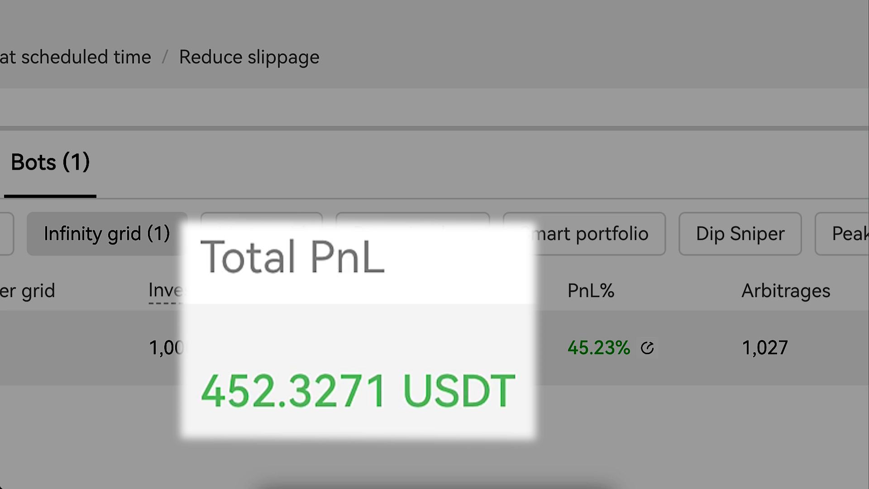
left_click_drag(515, 391, 239, 387)
left_click(243, 383)
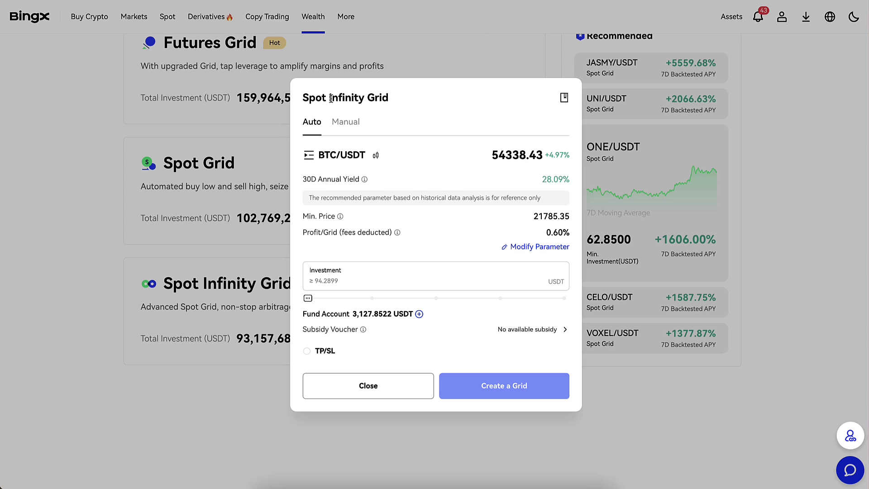
- Close the Spot Infinity Grid setup, then preview and close a manual Spot Grid setup
left_click_drag(331, 99, 362, 99)
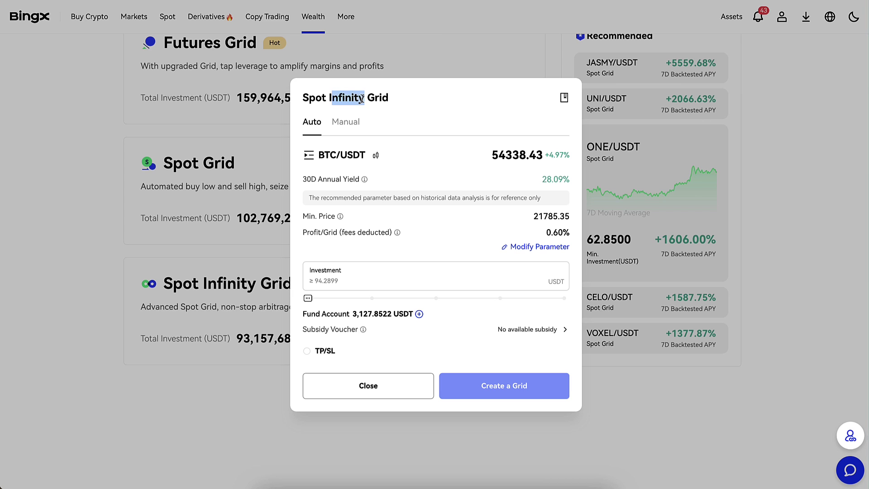
left_click(357, 396)
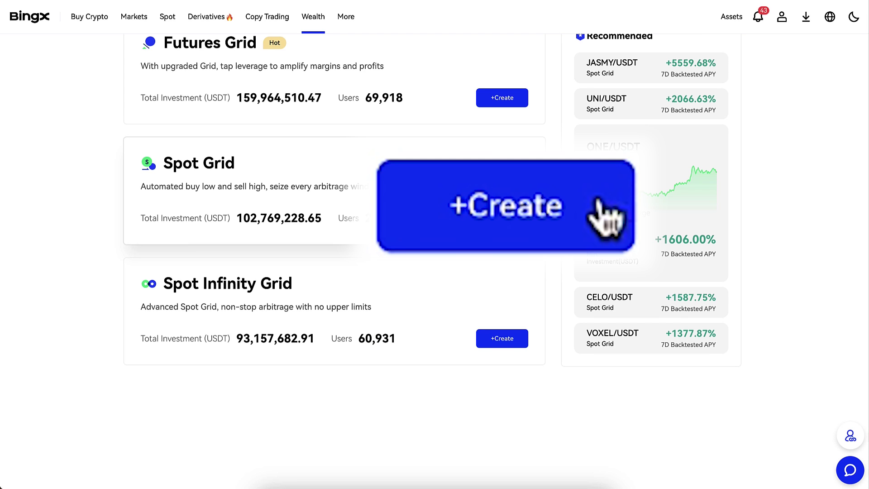
left_click(521, 216)
left_click(345, 123)
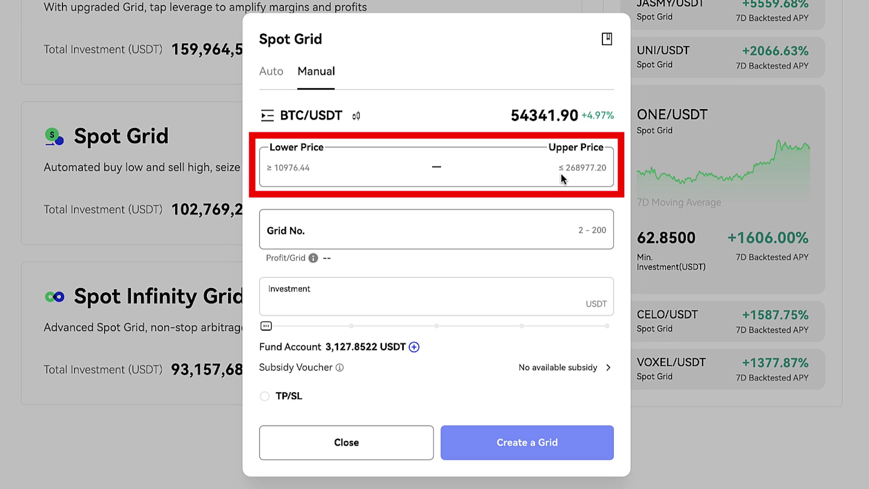
left_click(357, 452)
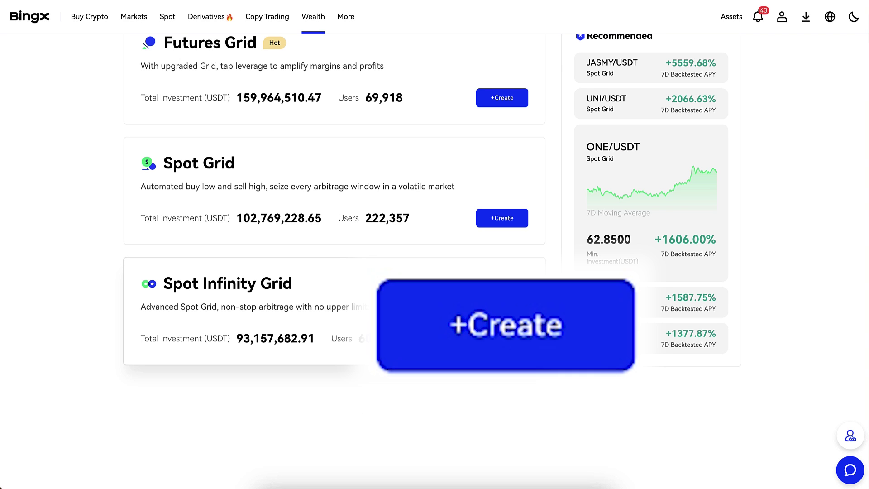
- Open a manual Spot Infinity Grid and enter a Min. Price of 40000
left_click(502, 338)
left_click(353, 125)
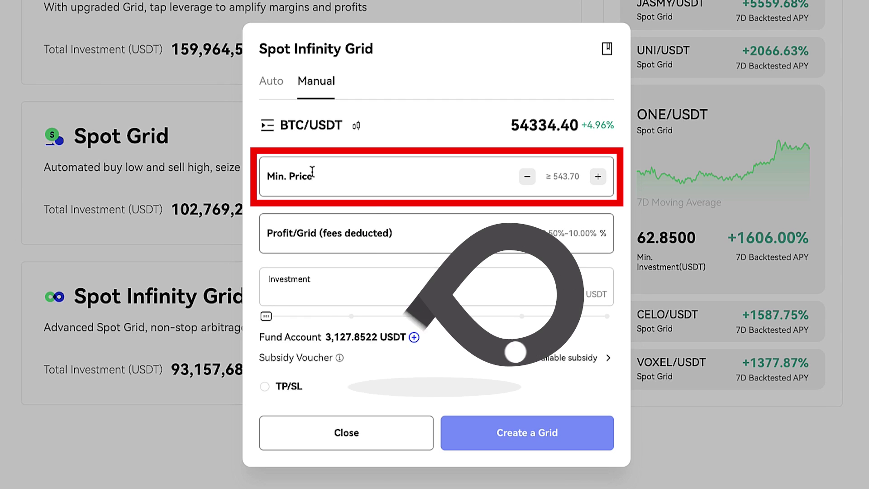
left_click(280, 84)
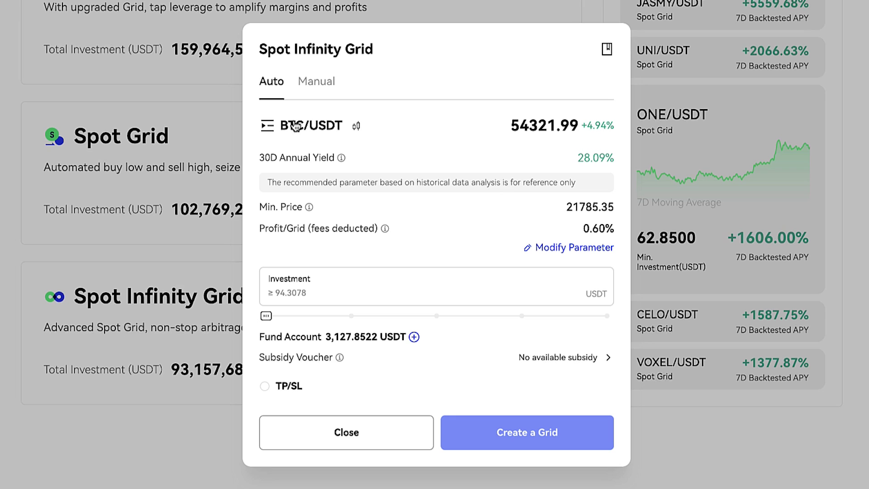
left_click(333, 88)
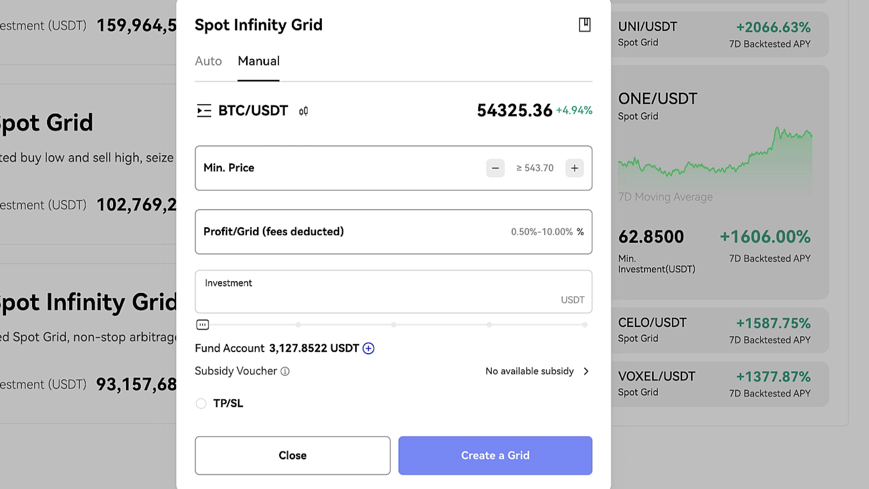
type("40000")
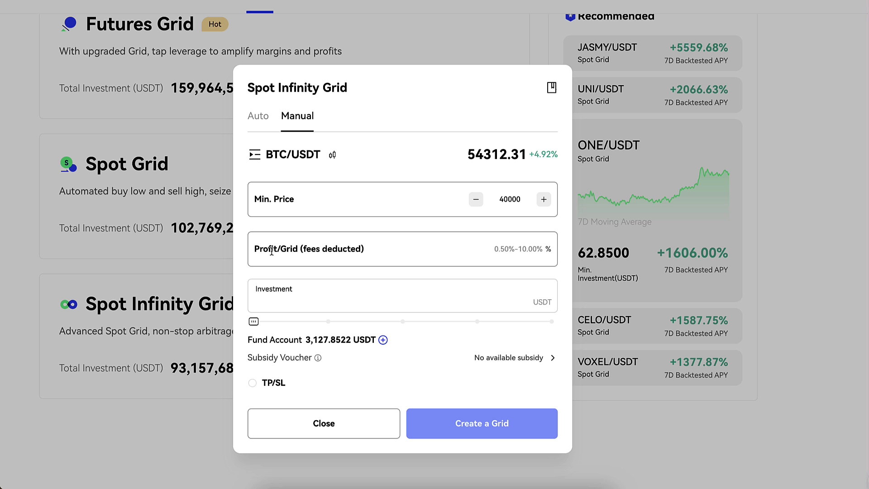
- Set Profit/Grid to 0.5%, replacing 10, and the investment to 1000 USDT
left_click(271, 252)
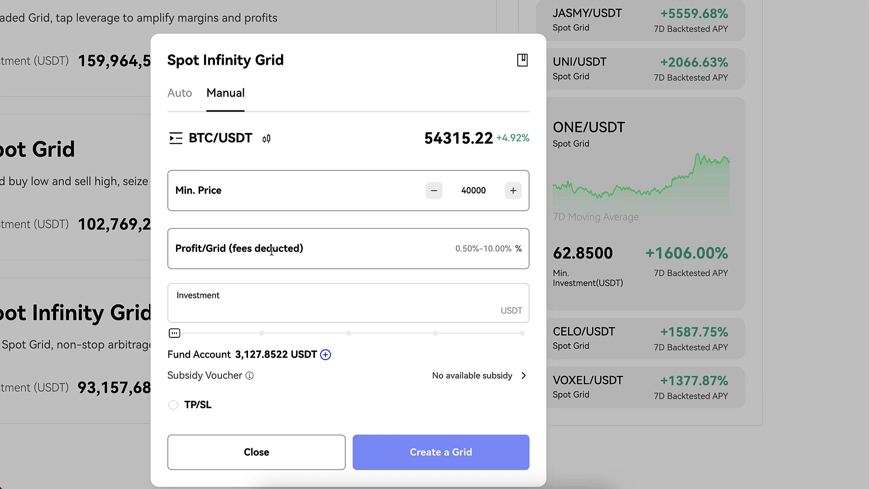
type("10")
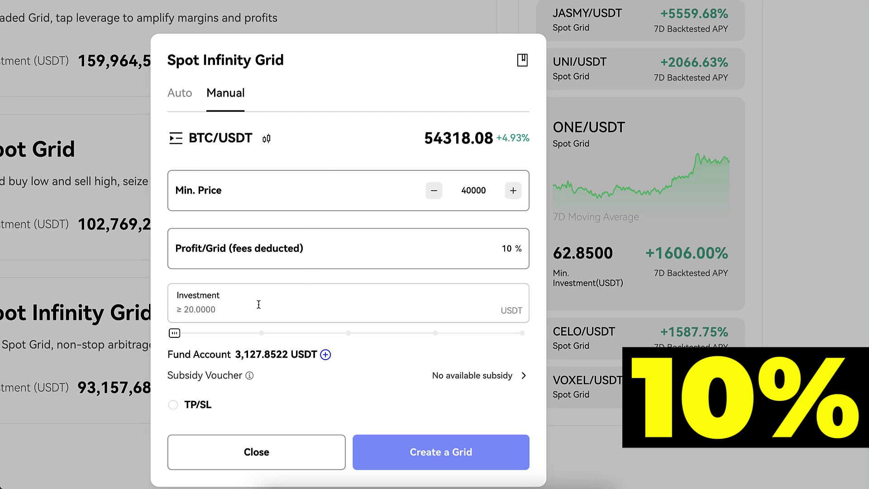
left_click(237, 311)
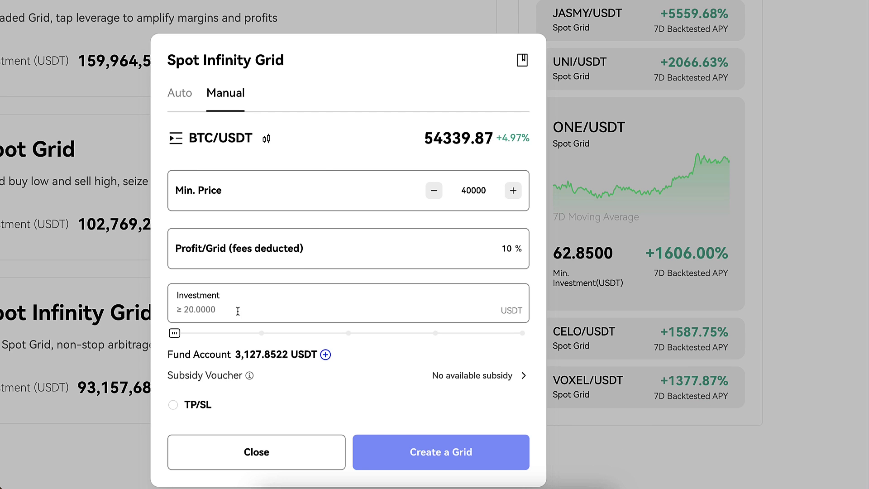
left_click(490, 257)
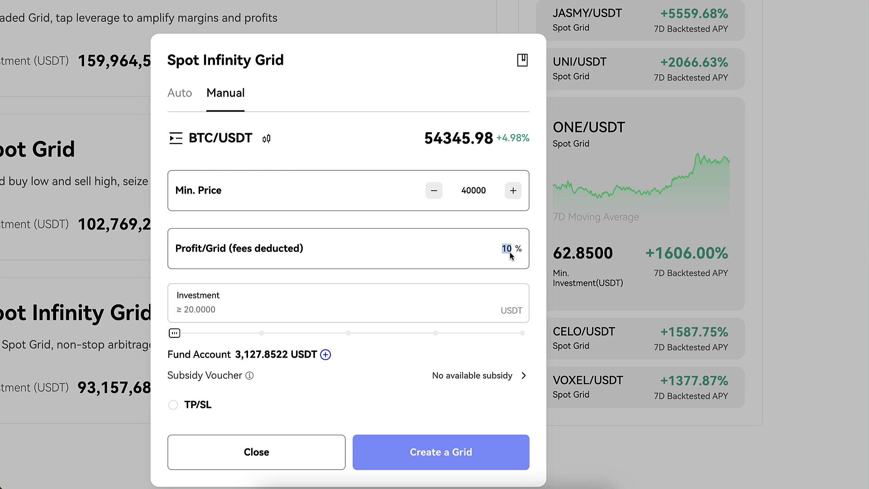
key("BackSpace")
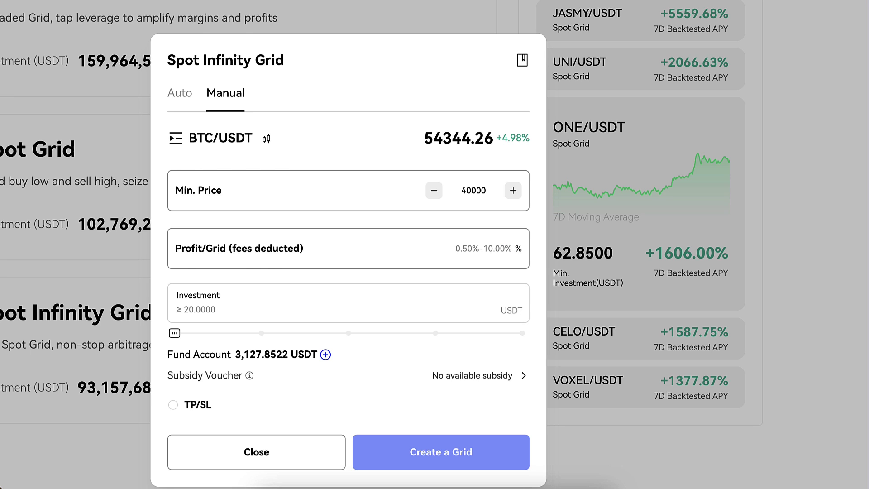
type("0.5")
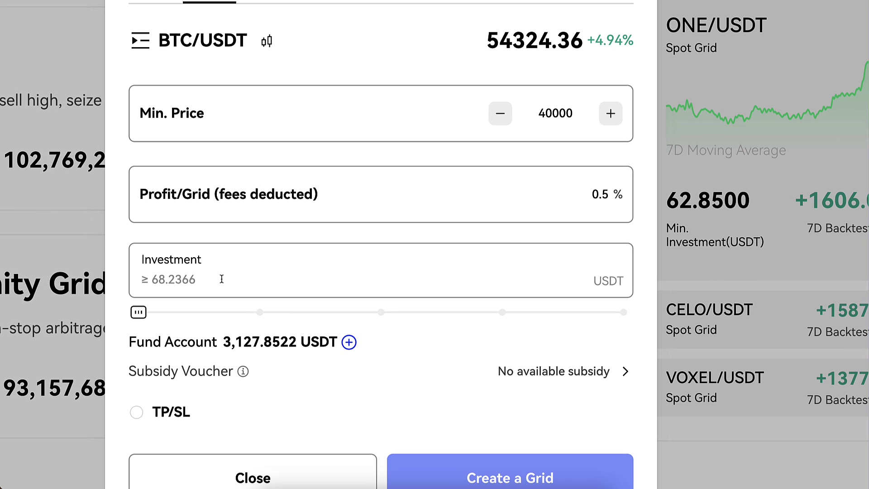
left_click(193, 280)
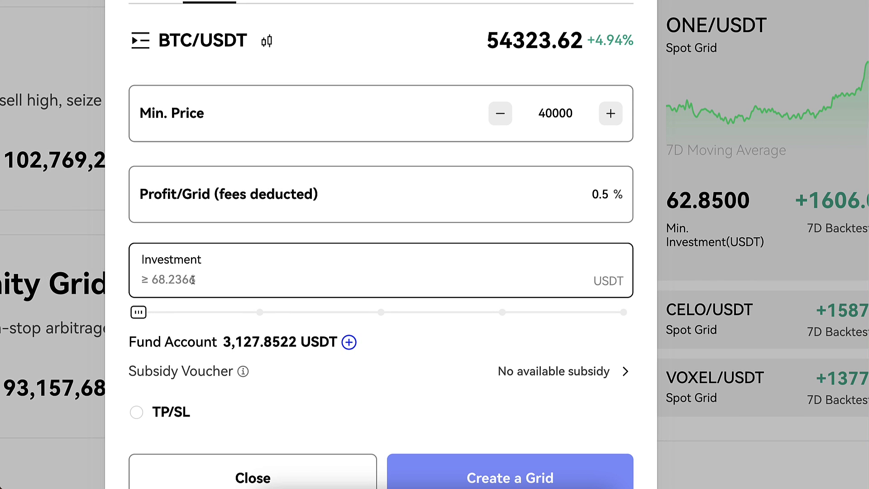
type("1000")
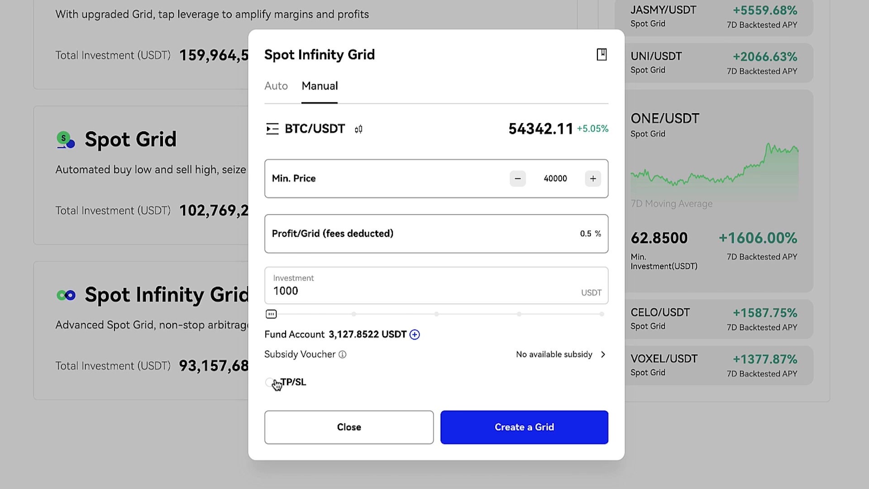
- Leave TP/SL off, create the BTC/USDT Spot Infinity Grid and confirm it
left_click(276, 383)
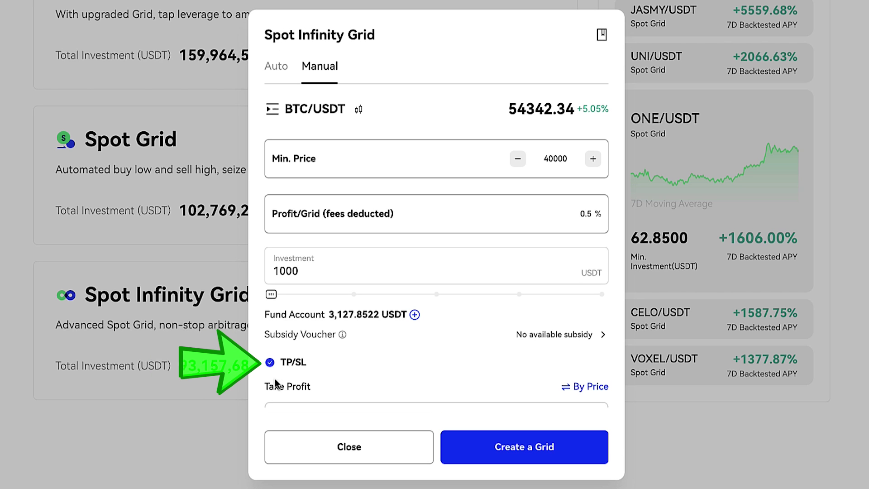
scroll(344, 381, "down", 4)
scroll(344, 382, "down", 2)
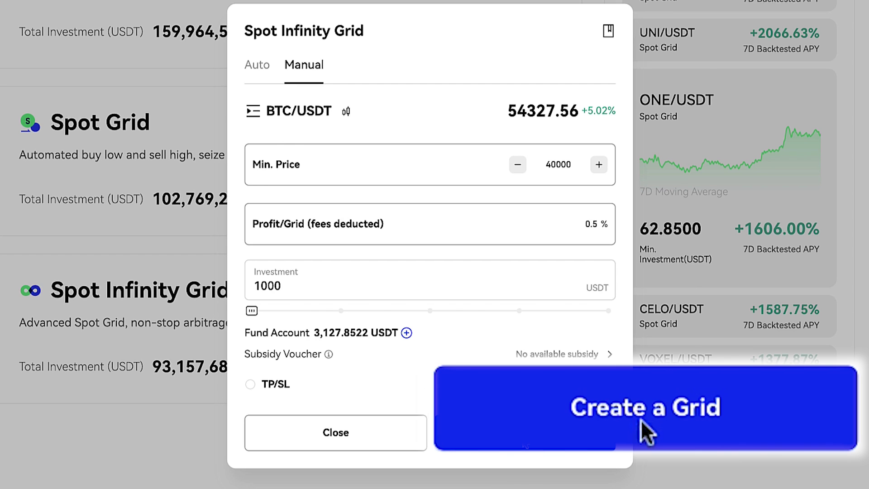
left_click(524, 437)
left_click(495, 324)
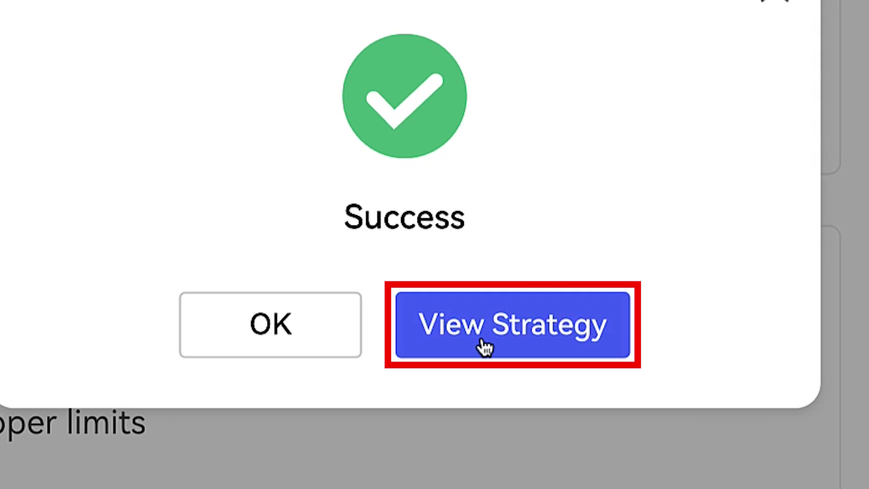
- Look over the newly created BTC/USDT Spot Infinity Grid and its extra options
left_click(485, 347)
left_click(248, 184)
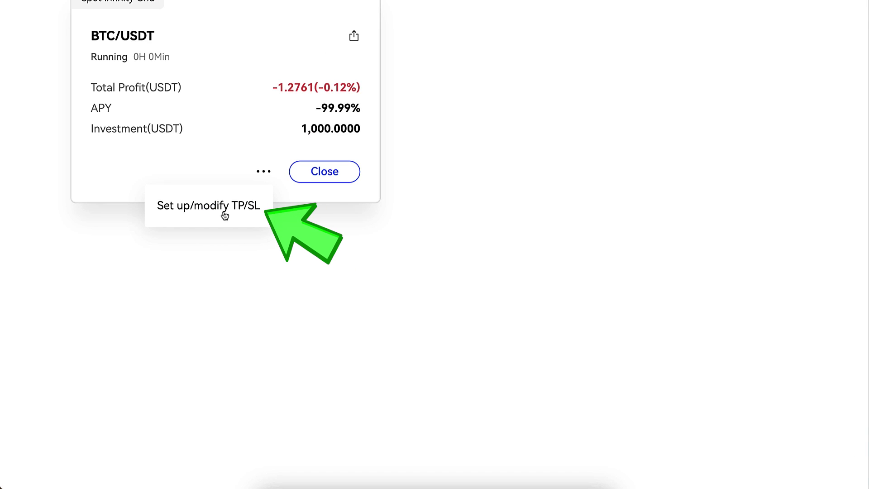
scroll(225, 213, "up", 2)
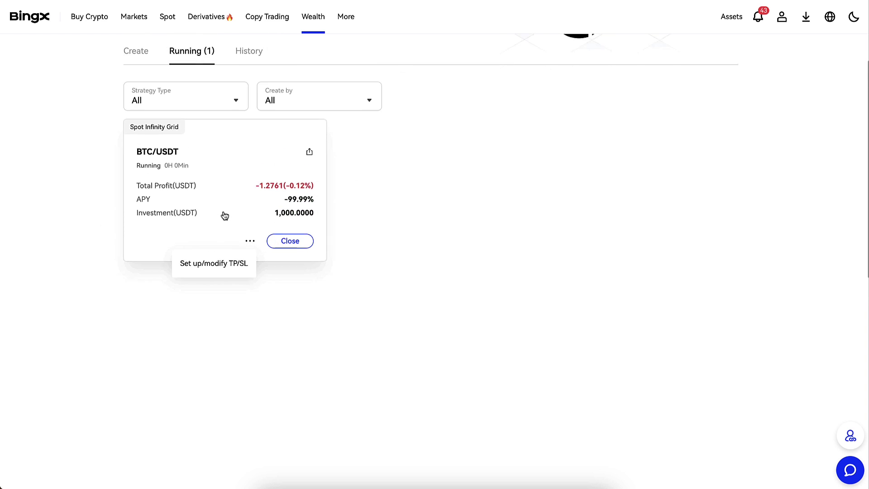
scroll(210, 371, "up", 3)
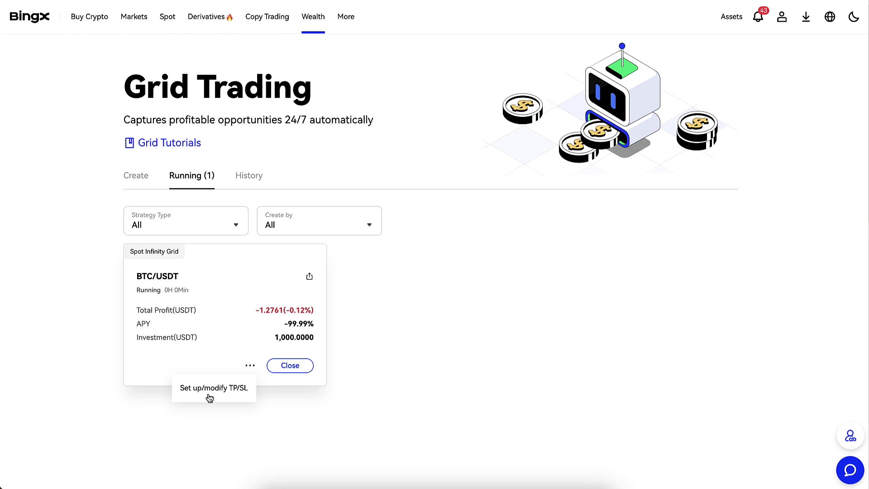
scroll(210, 400, "down", 2)
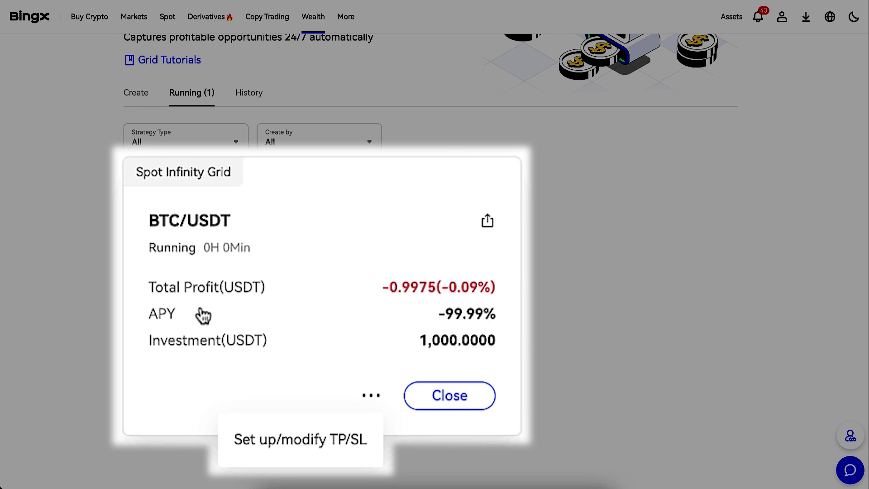
- Review the Spot Infinity Grid details, then close them to return to the running bots
left_click(164, 242)
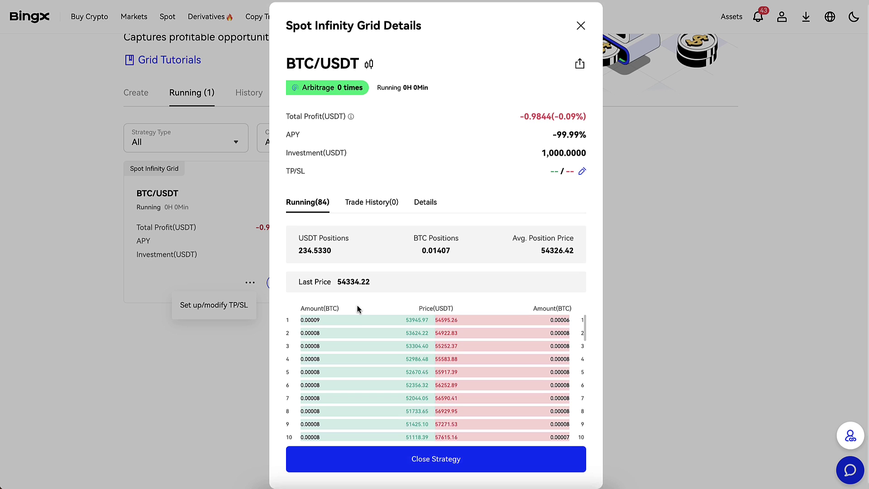
scroll(358, 337, "down", 5)
scroll(359, 337, "down", 5)
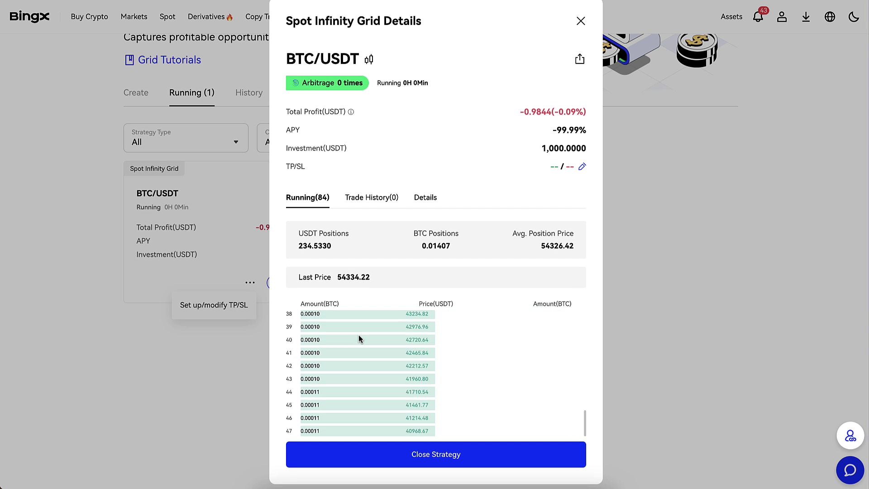
scroll(359, 337, "up", 10)
scroll(358, 338, "up", 1)
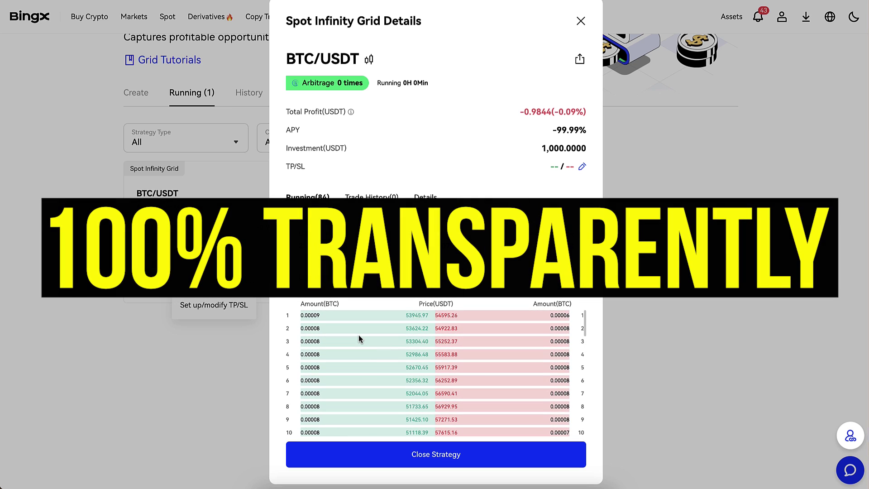
left_click(580, 22)
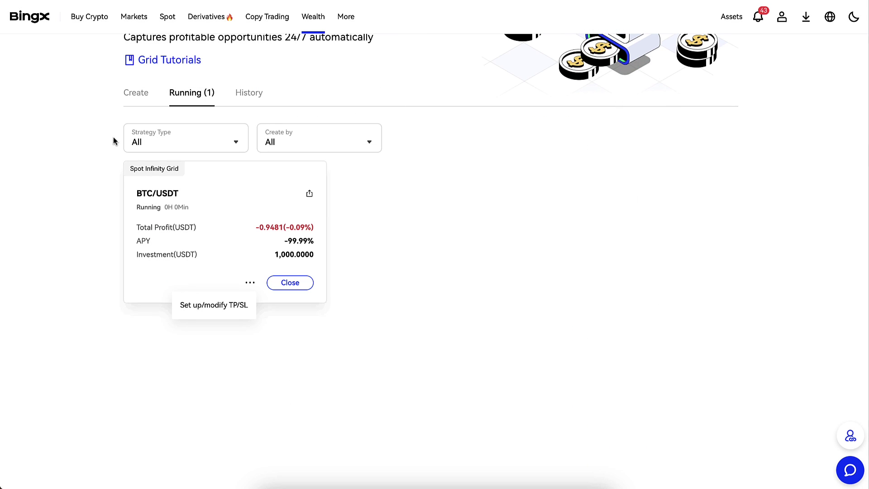
left_click(134, 91)
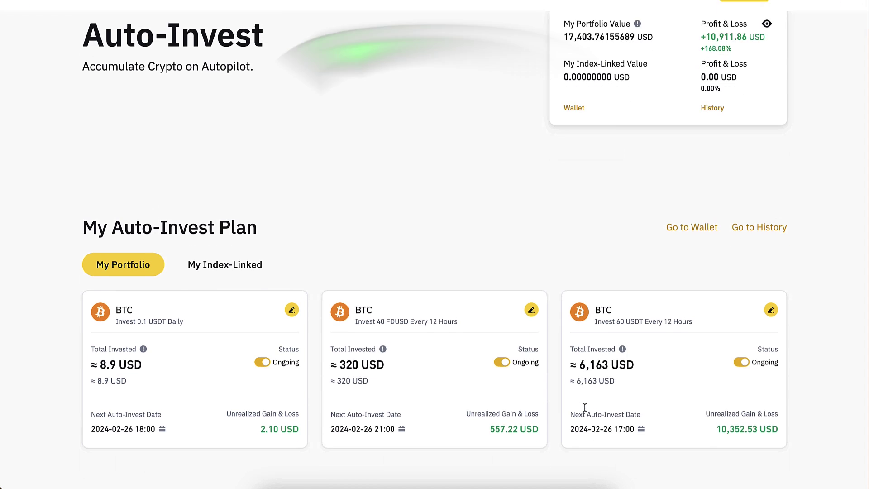
scroll(579, 362, "down", 3)
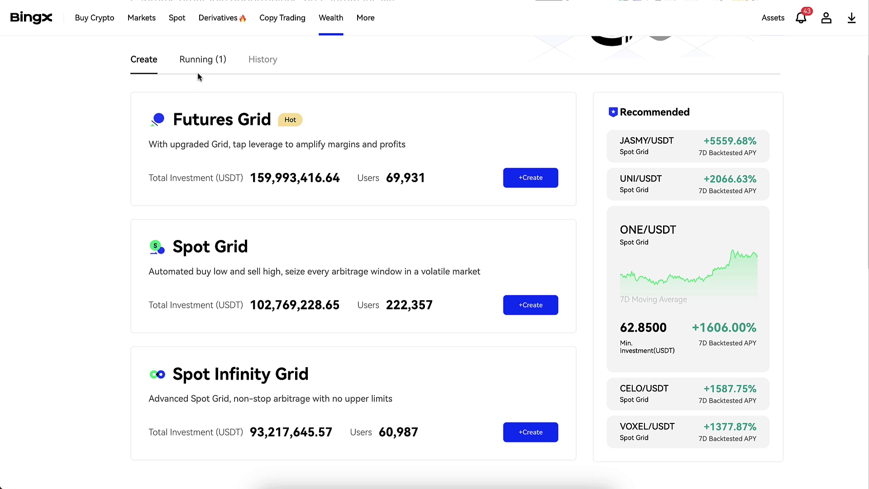
left_click(196, 71)
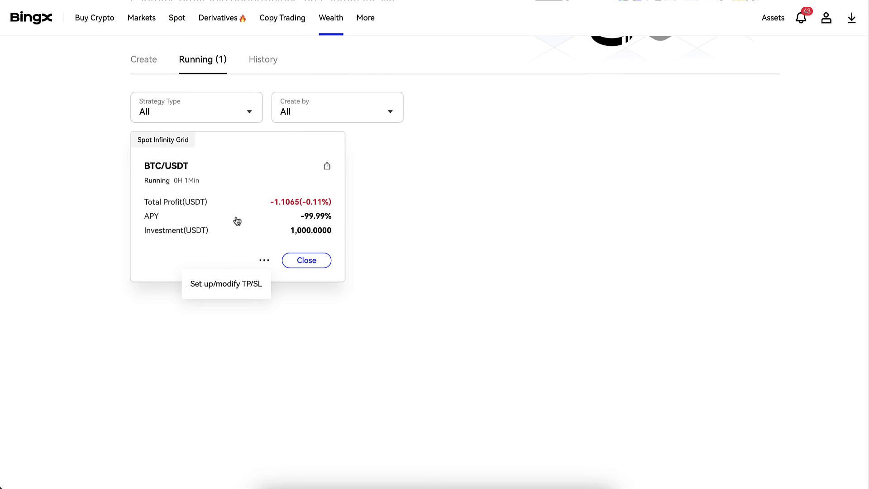
left_click(237, 219)
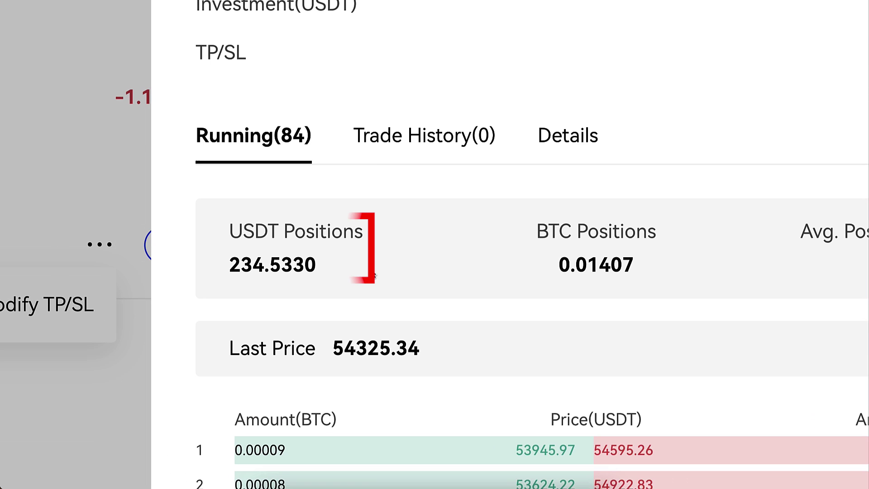
left_click_drag(368, 256, 316, 267)
left_click_drag(229, 259, 322, 260)
left_click(321, 262)
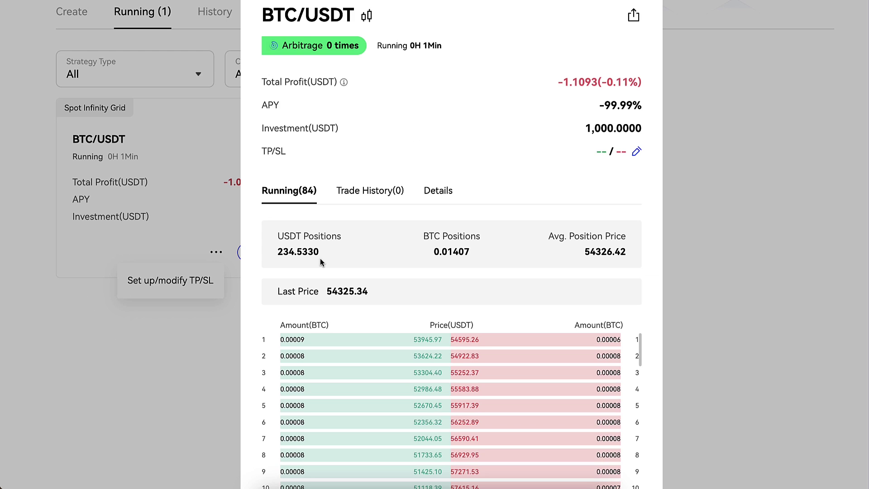
scroll(320, 265, "down", 2)
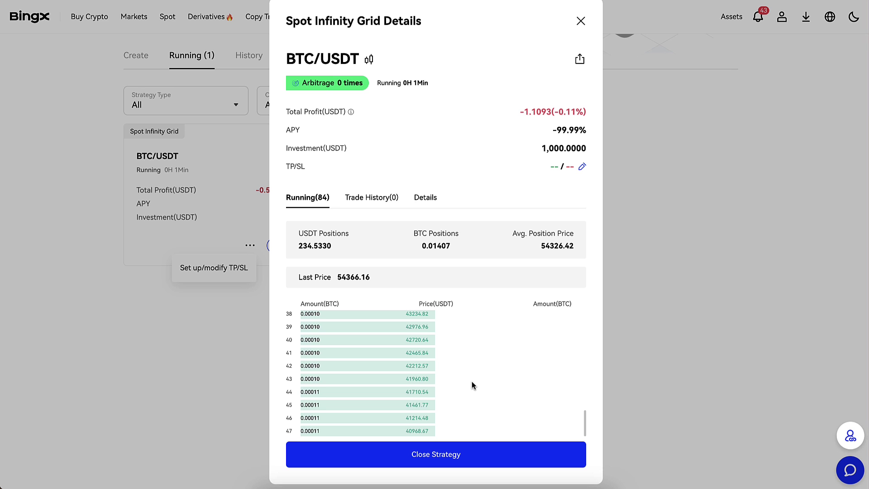
scroll(472, 383, "up", 10)
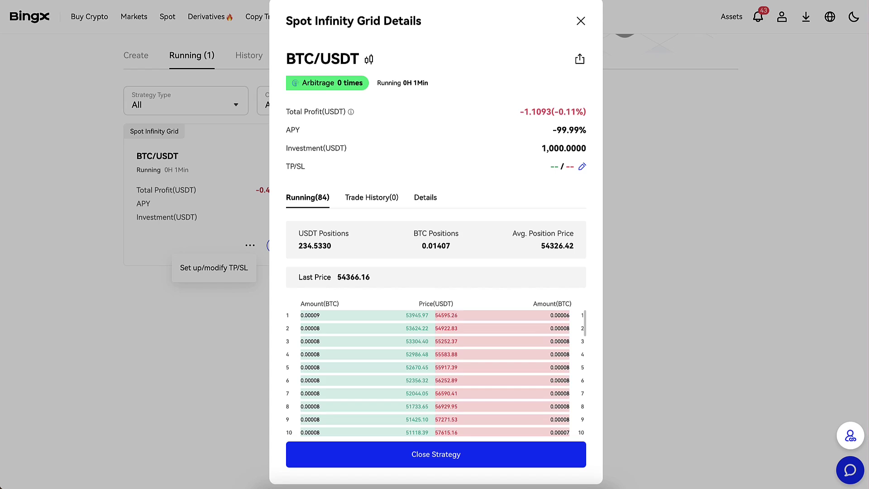
left_click(579, 22)
- Browse the Futures Grid, Spot Grid and Spot Infinity Grid creation cards
scroll(265, 216, "up", 3)
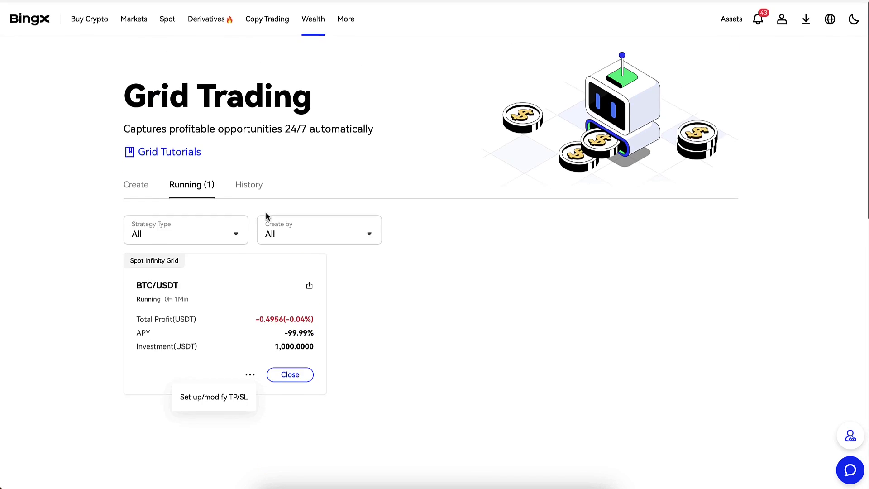
left_click(138, 192)
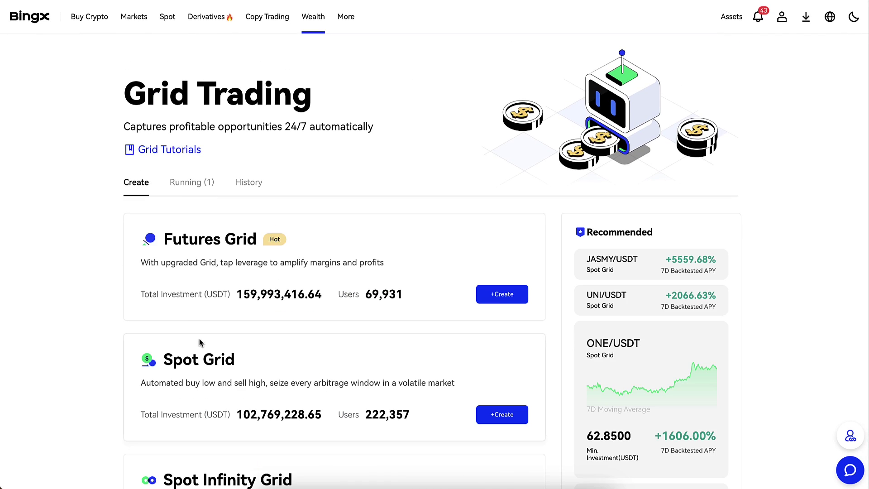
scroll(201, 343, "down", 1)
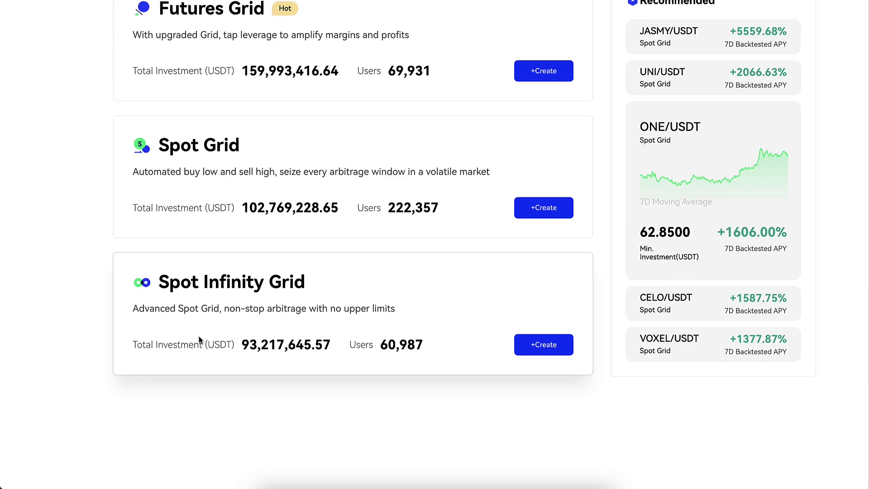
scroll(201, 342, "up", 5)
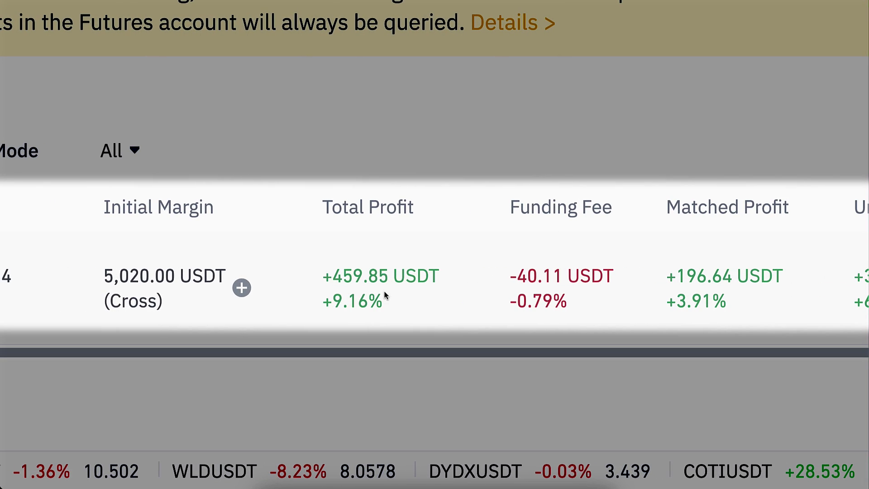
left_click_drag(393, 295, 320, 258)
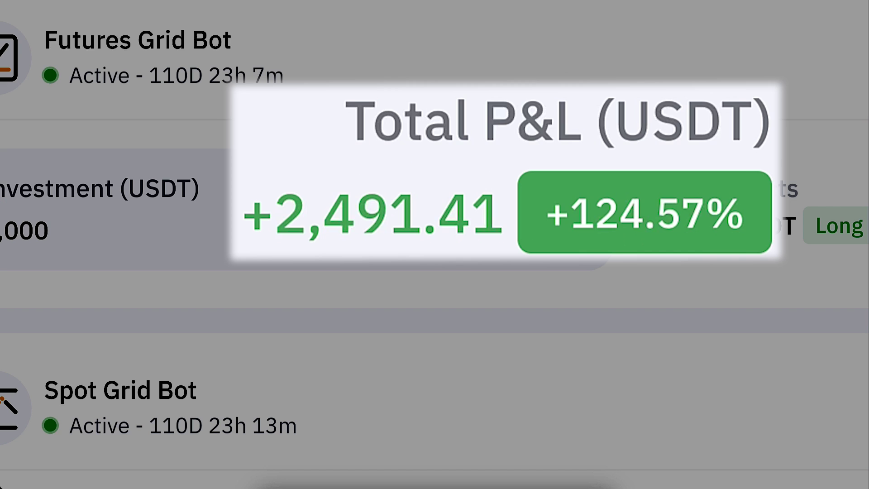
left_click_drag(347, 239, 287, 225)
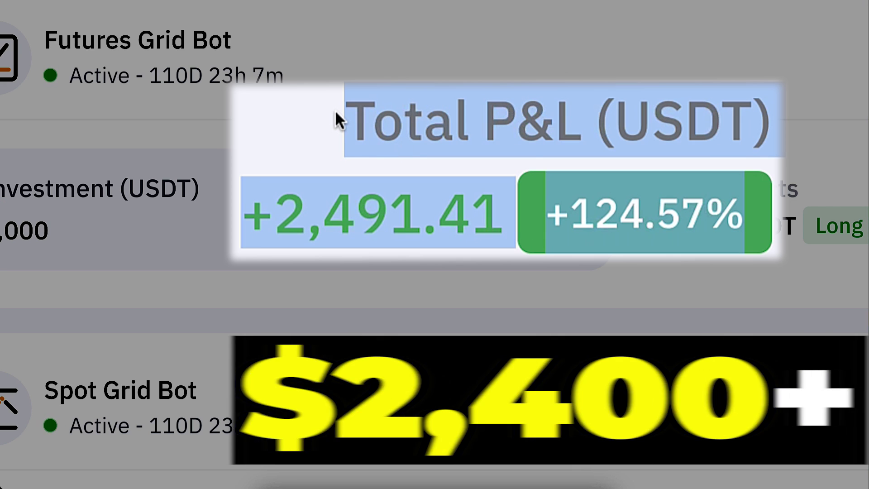
left_click(335, 110)
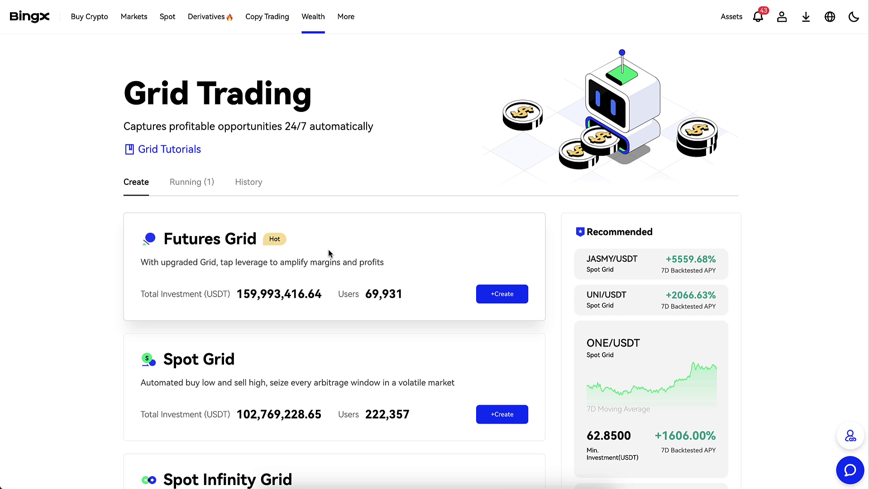
scroll(328, 249, "down", 2)
left_click_drag(328, 249, 317, 49)
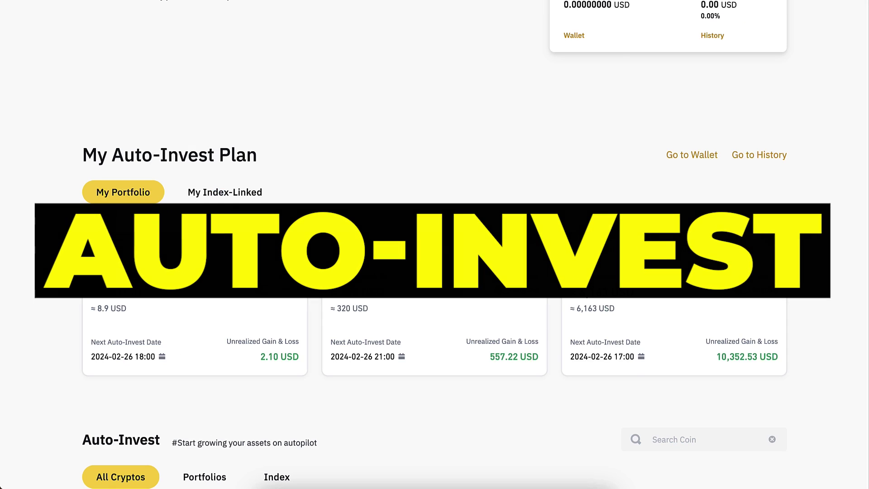
left_click(110, 274)
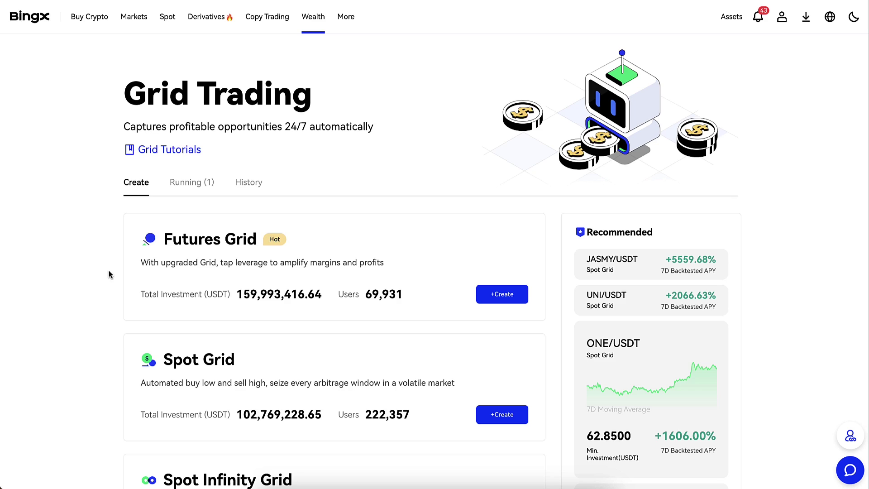
scroll(110, 274, "down", 3)
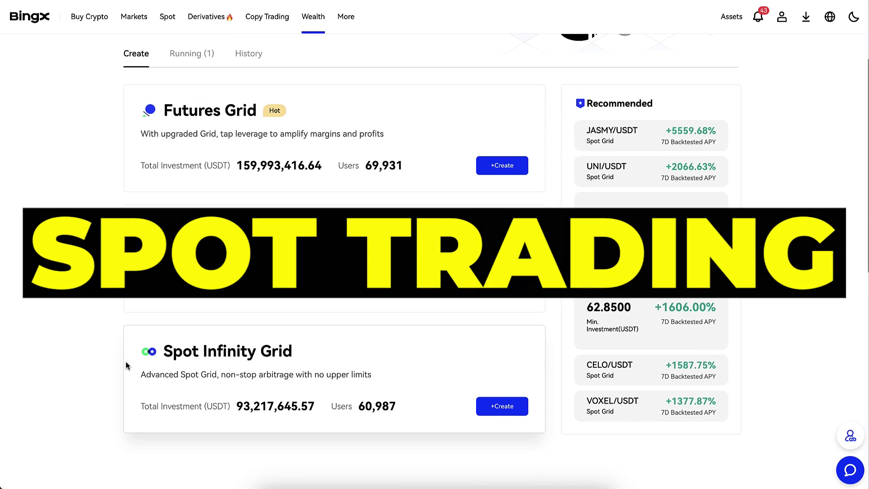
- Begin a BTC/USDT Futures Grid bot with the Long direction selected
left_click(488, 176)
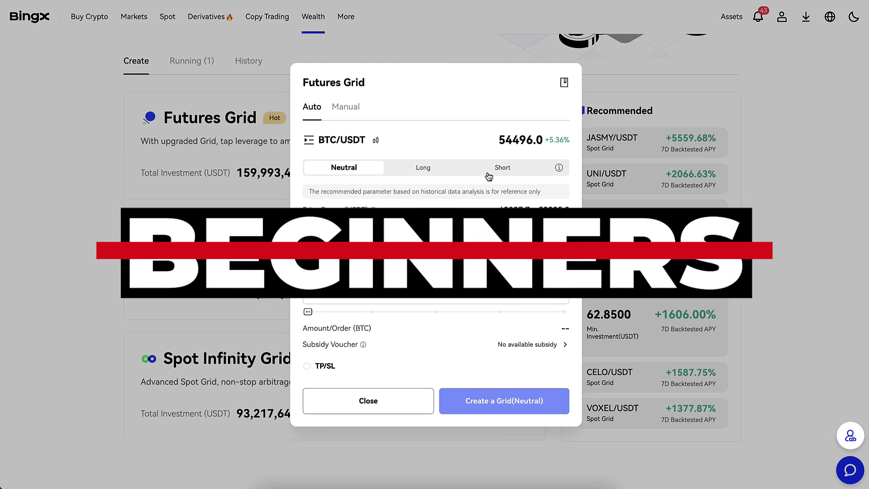
left_click(427, 172)
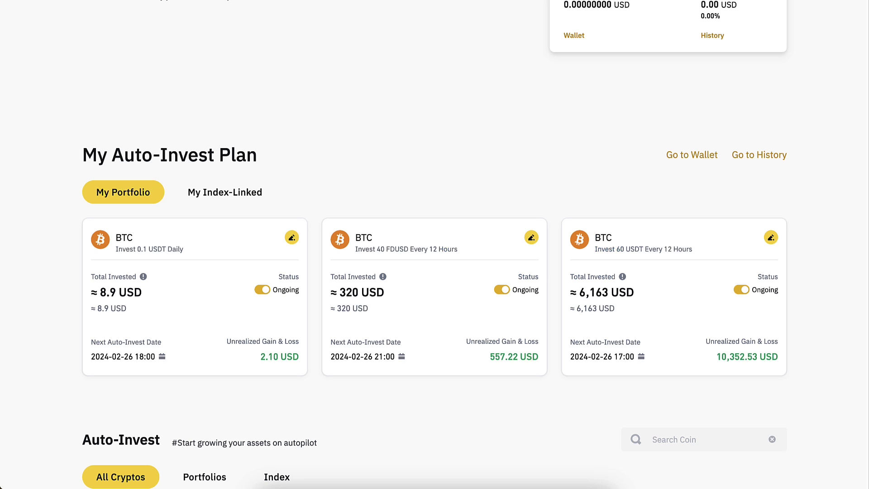
scroll(464, 181, "up", 3)
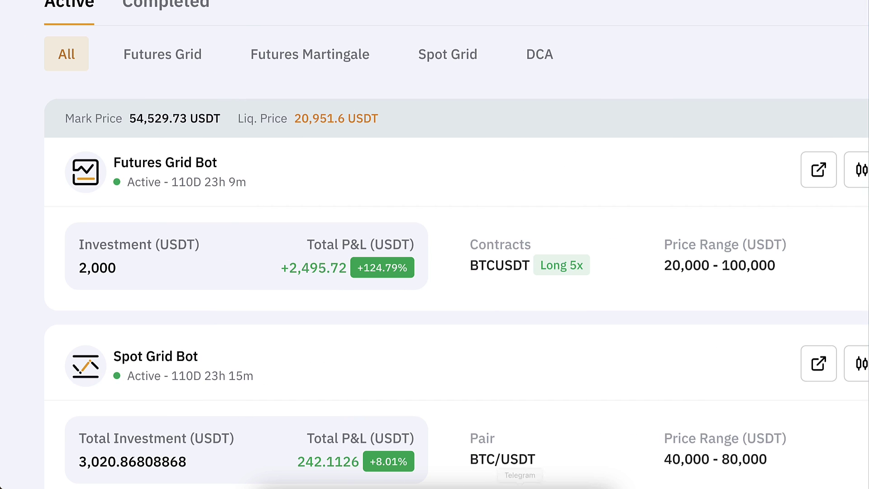
- Launch Calculator from system search, centre it on screen, and compute 500*5
key("super+space")
type("calculator")
key("Return")
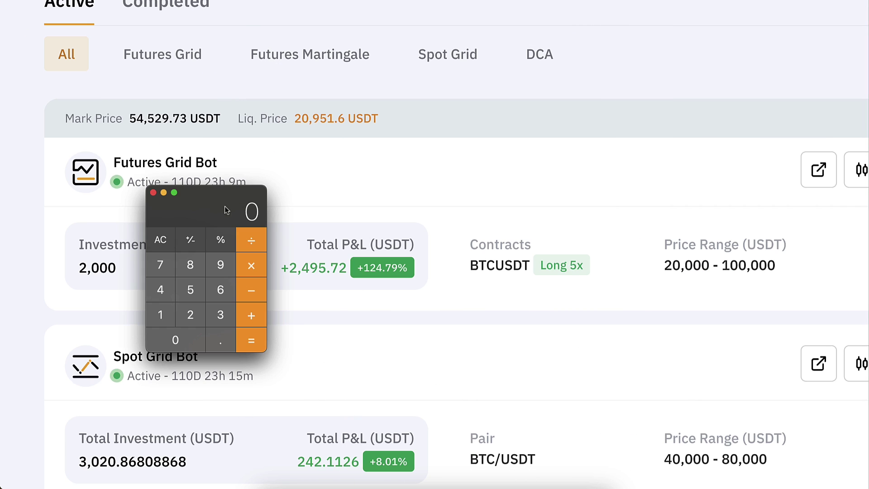
left_click_drag(224, 206, 408, 150)
type("500")
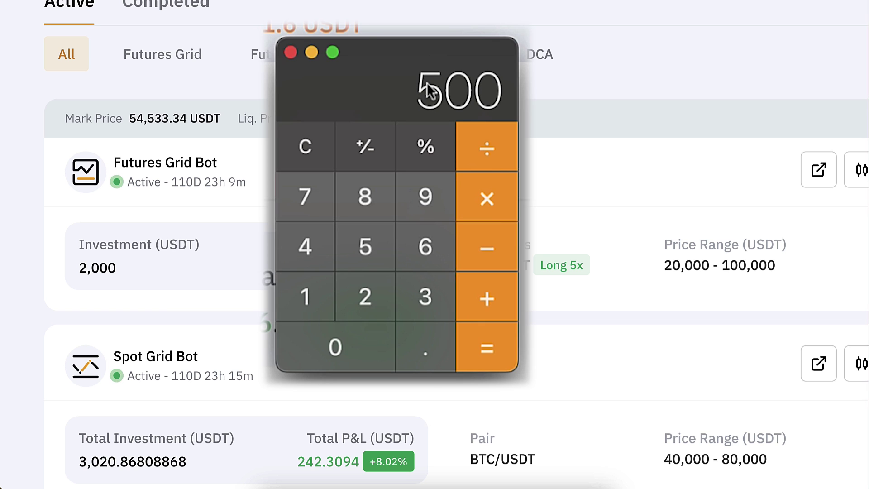
type("*5=")
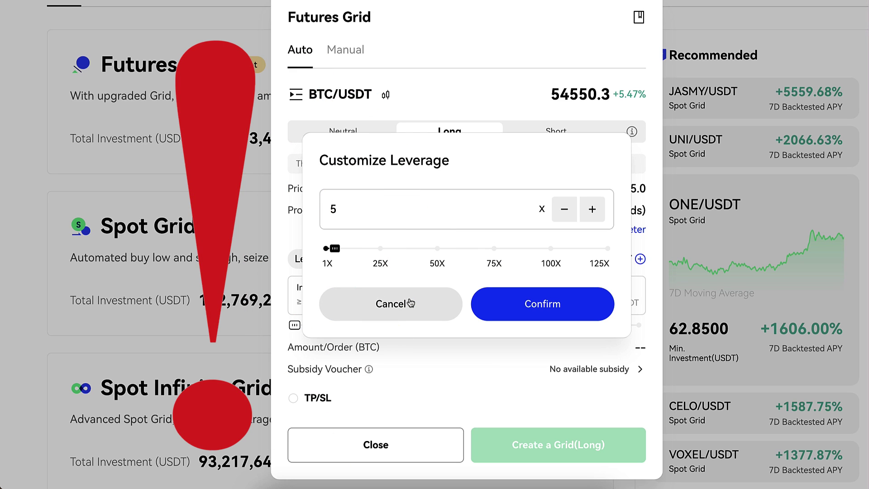
- Keep 5X leverage, check the Auto recommended price range, then switch to Manual mode
left_click(409, 303)
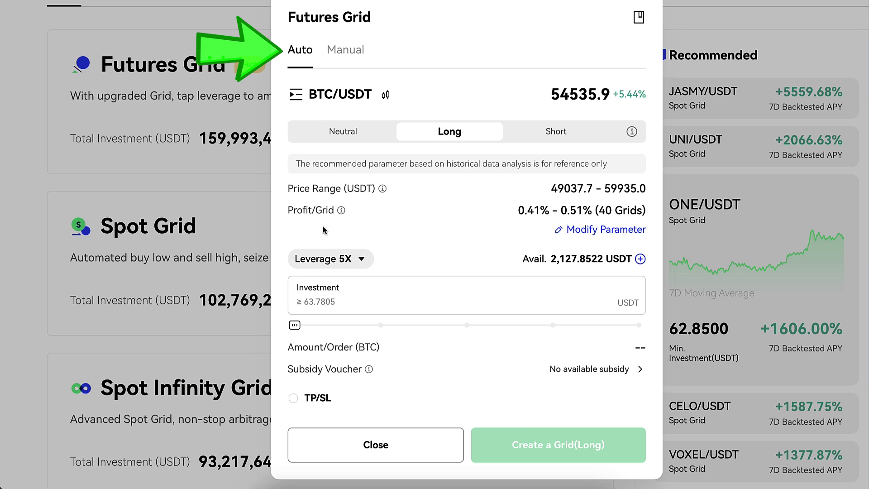
left_click(356, 51)
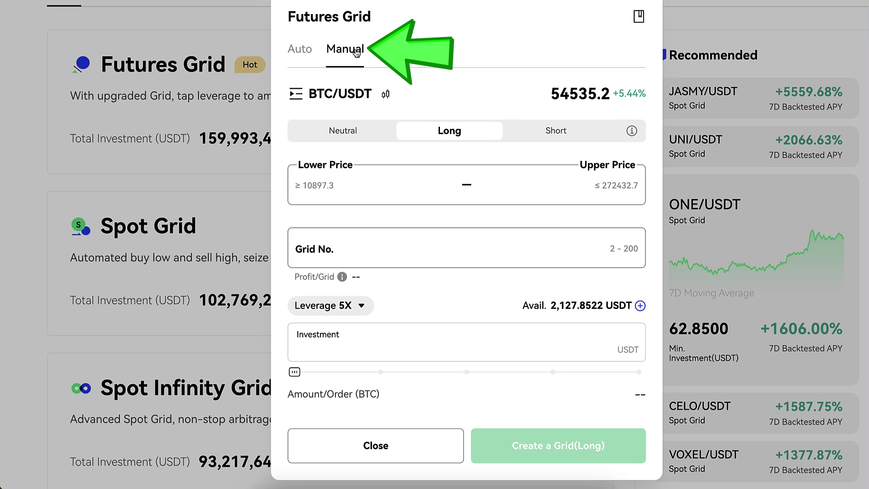
left_click(304, 51)
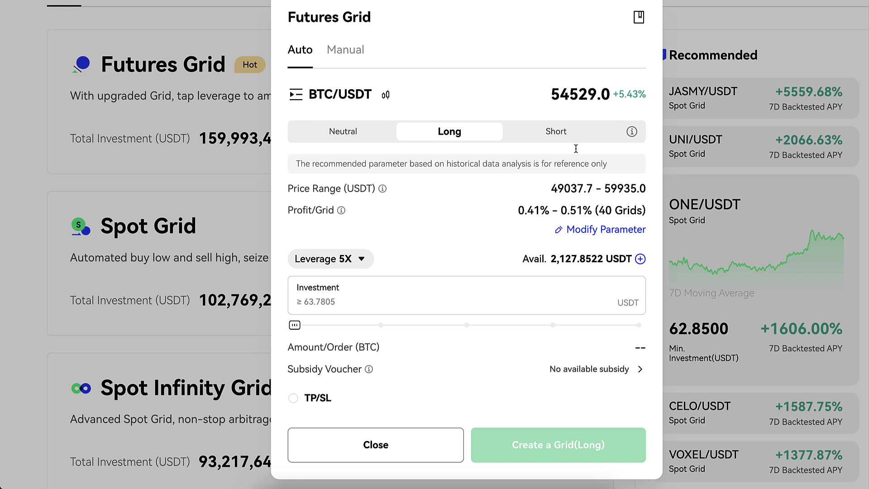
left_click_drag(648, 192, 542, 189)
left_click(542, 189)
left_click(354, 54)
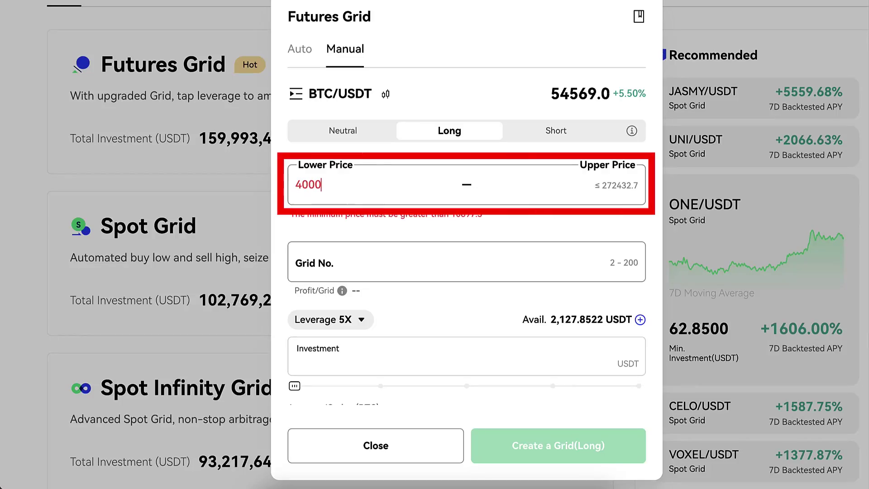
- Type 0100000 into the grid price fields
type("0")
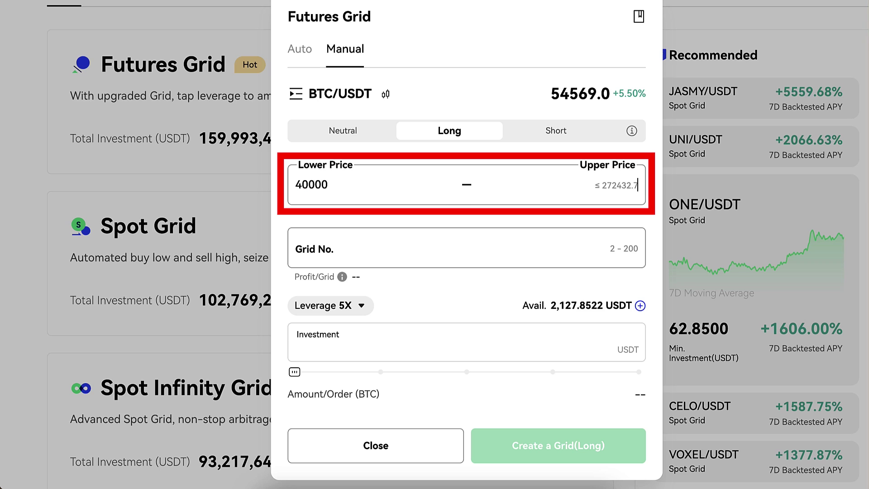
type("100000")
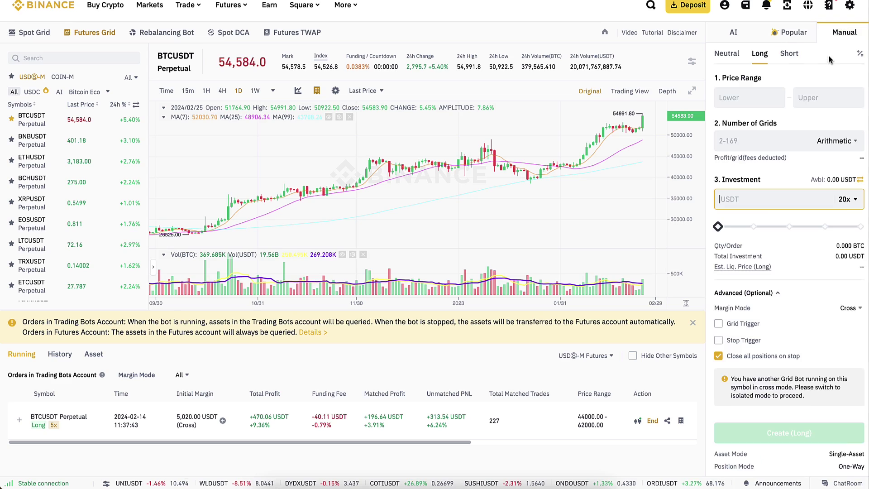
- Enter a 40000 lower price, 100000 upper price and 169 grids
left_click(771, 97)
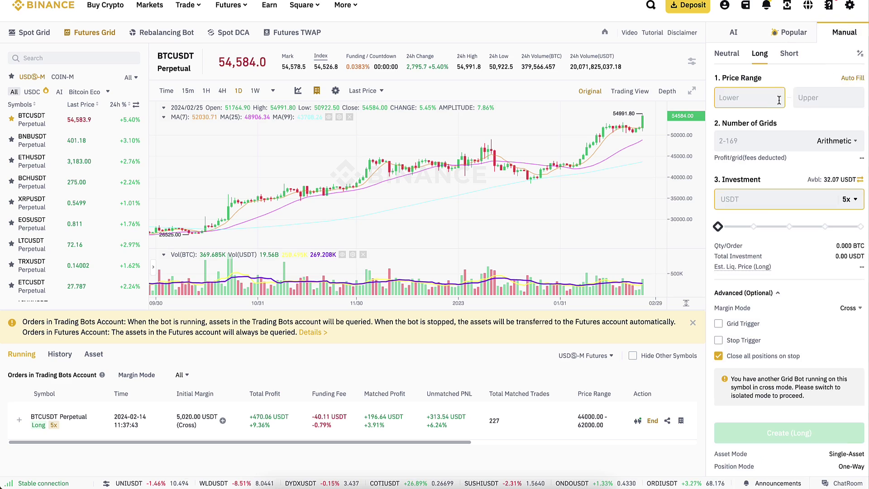
type("4")
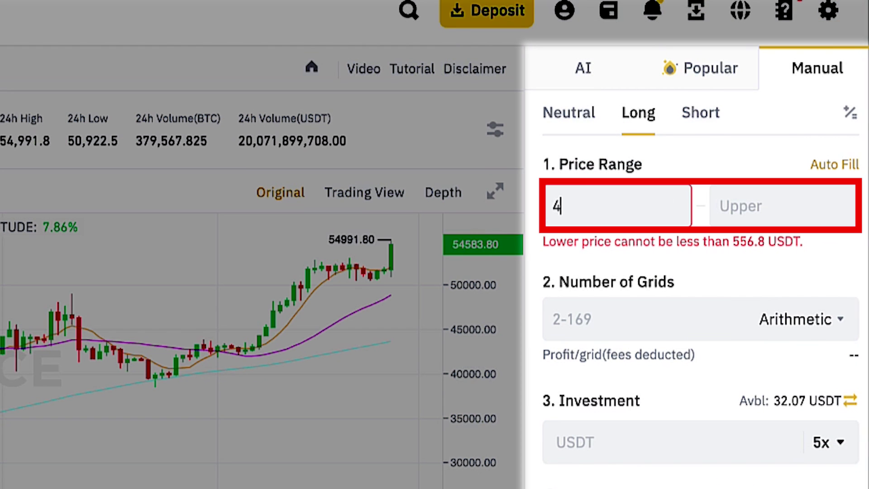
type("0000")
left_click(783, 206)
type("100000")
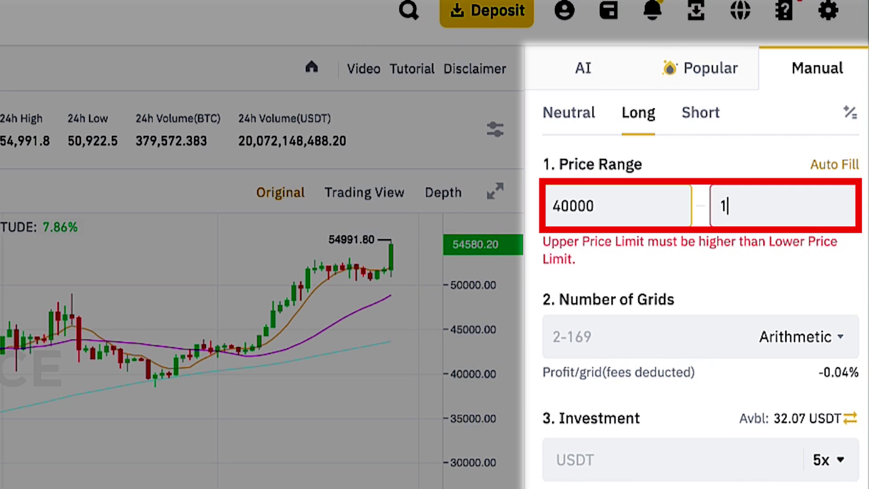
left_click(585, 300)
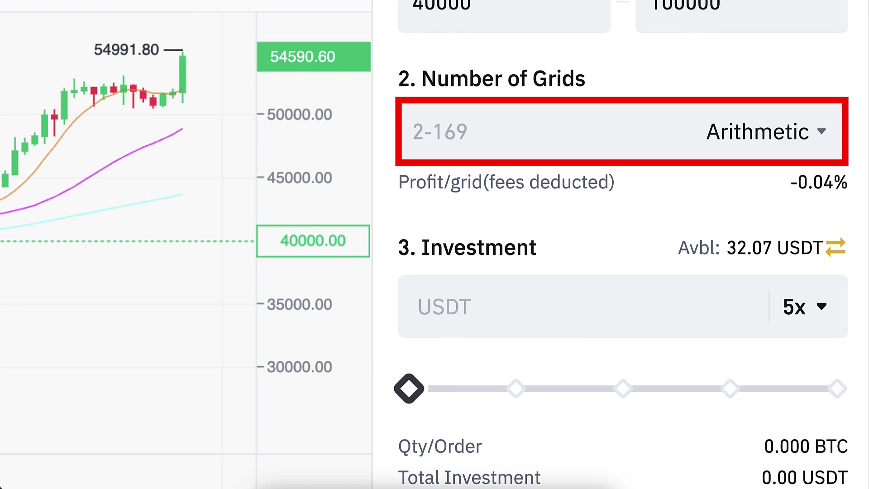
type("169")
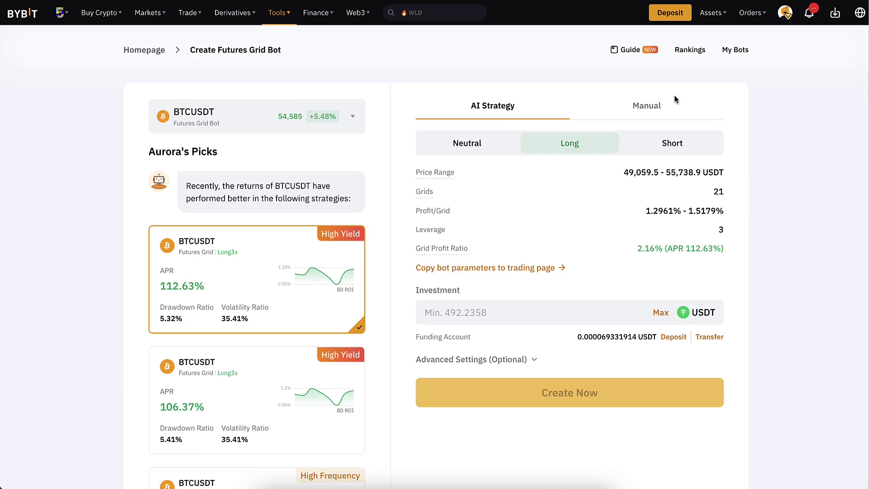
- Open Bybit's Futures Grid form and set a 40000–100000 range with 200 grids
left_click(670, 101)
left_click(484, 196)
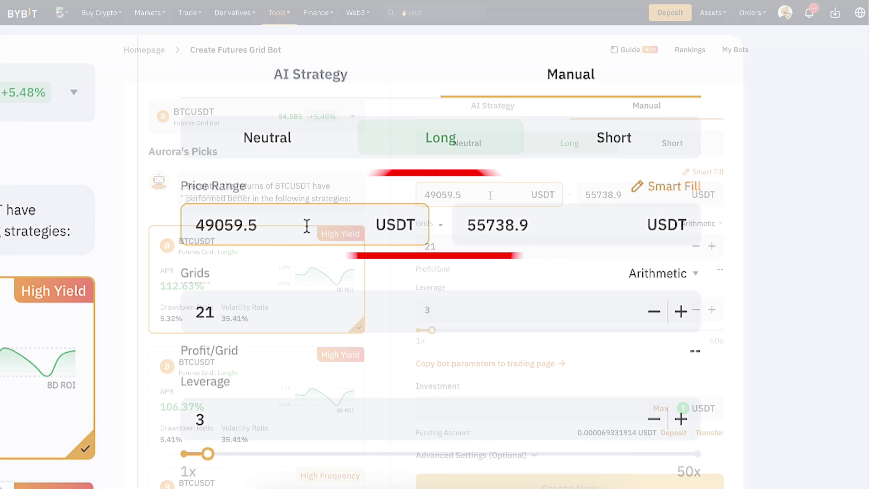
key("ctrl+a")
type("40000")
left_click(498, 225)
key("ctrl+a")
type("1")
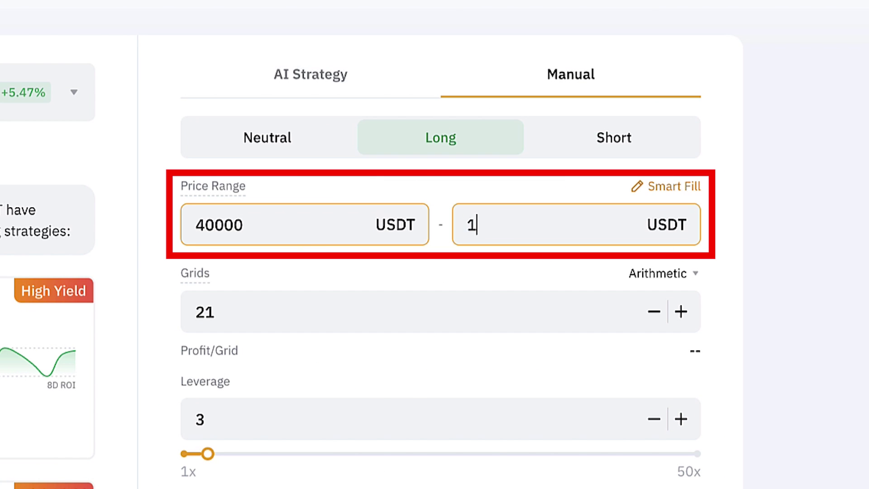
key("Tab")
key("BackSpace")
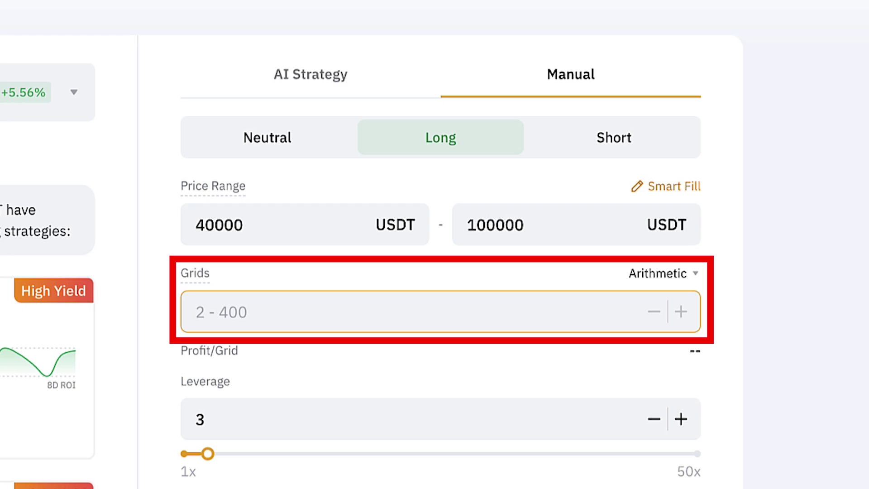
type("200")
- Change the leverage from 3 to 5x and select the Investment field
left_click(261, 430)
key("BackSpace")
type("5")
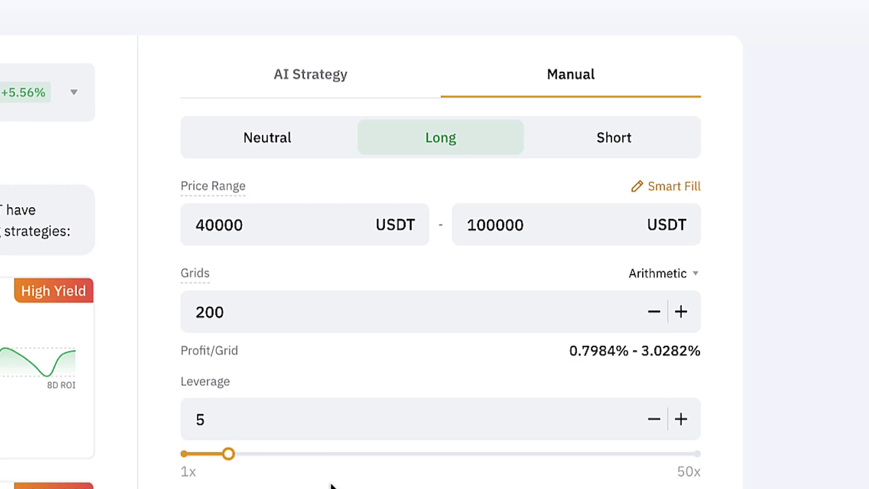
left_click(291, 488)
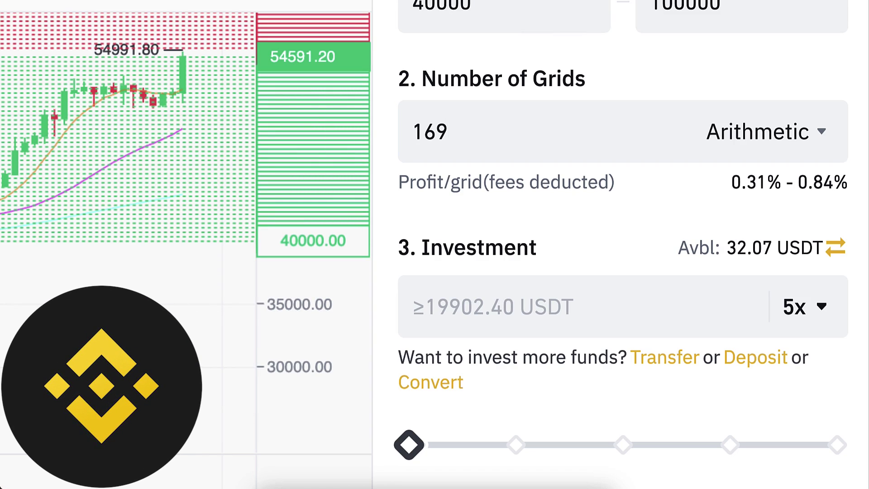
left_click(543, 149)
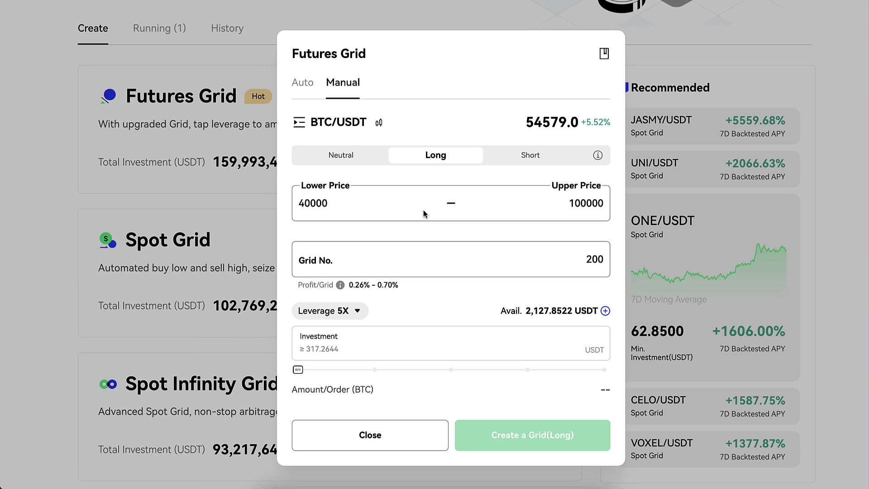
- Enter 2000 USDT as the grid's investment amount
left_click(365, 345)
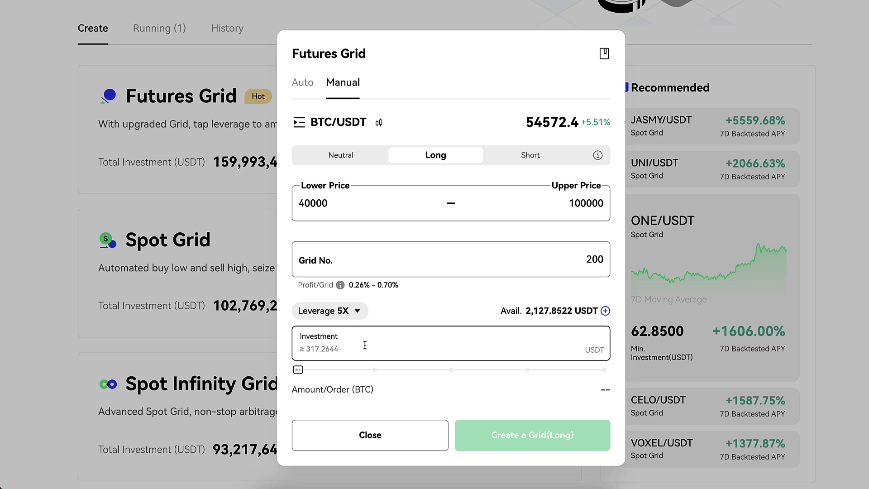
type("2")
type("000")
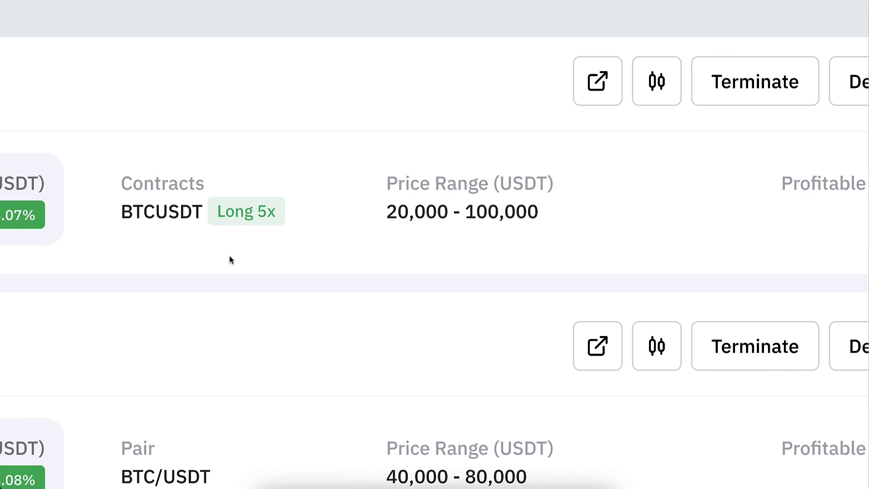
left_click_drag(452, 216, 310, 198)
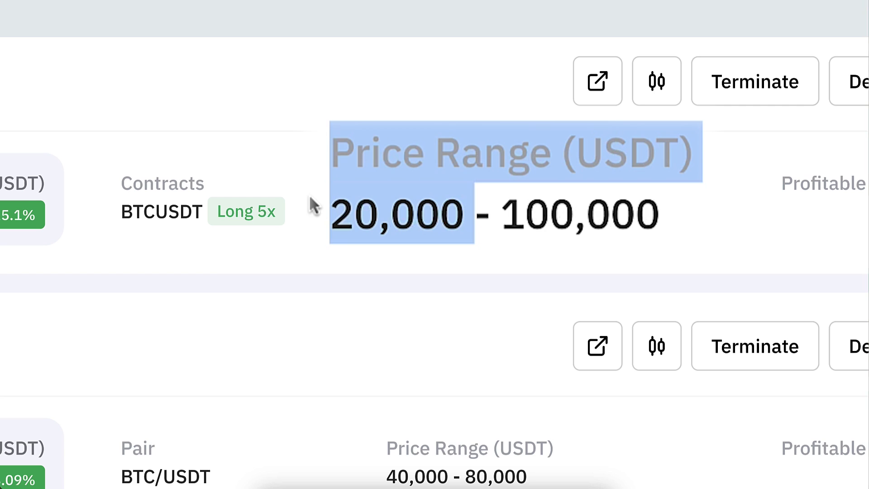
left_click(310, 197)
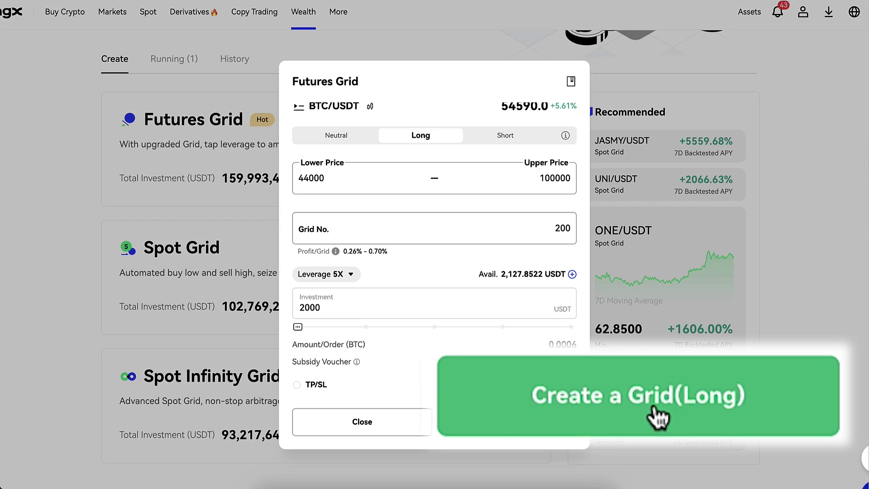
left_click(505, 421)
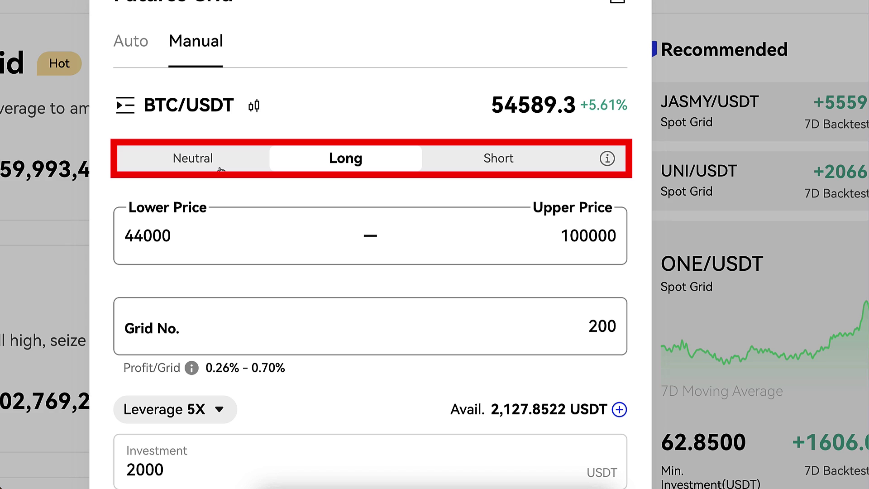
left_click(462, 162)
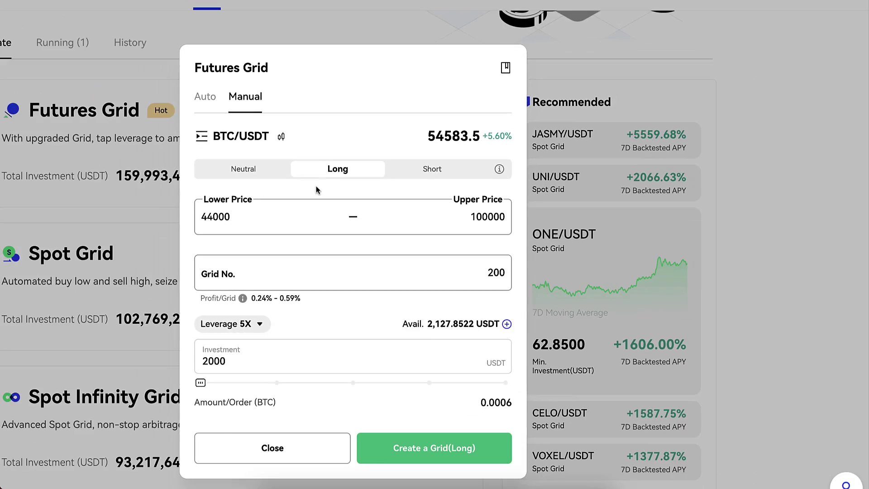
scroll(317, 186, "down", 1)
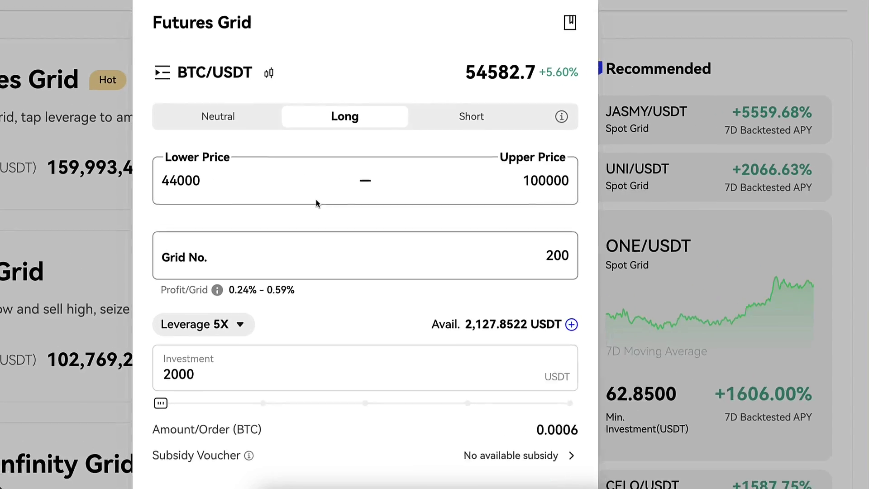